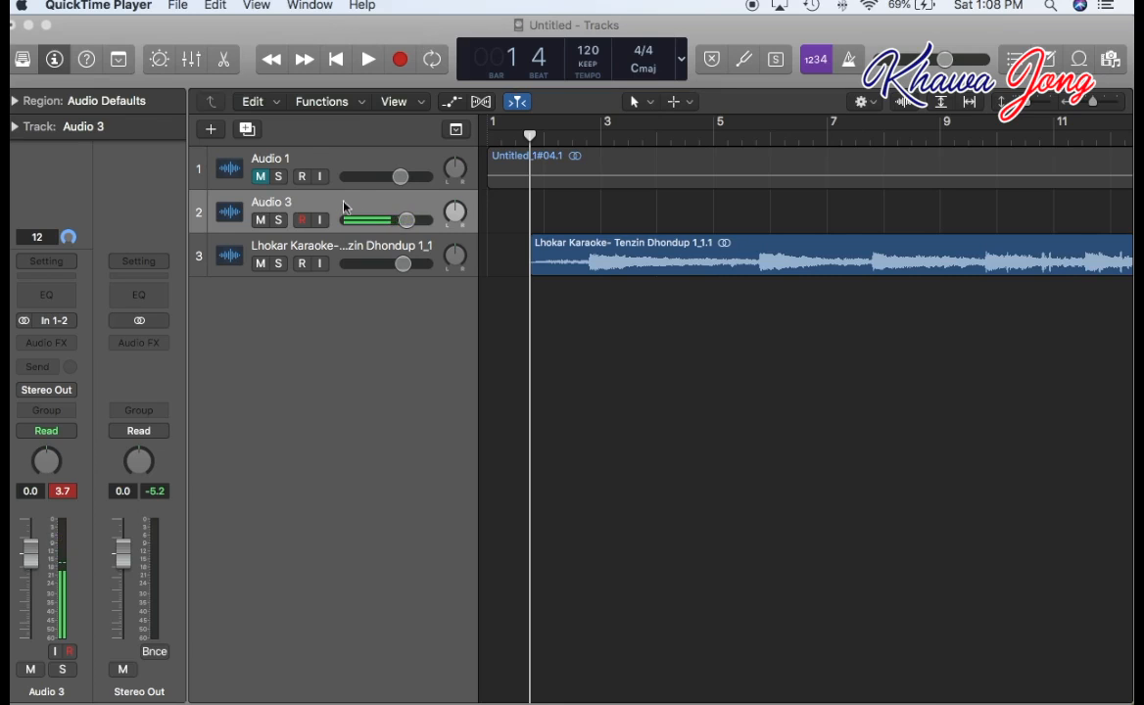
Create an audio track using Input 1 + 2 and record a take on it alongside the karaoke track.
click(210, 131)
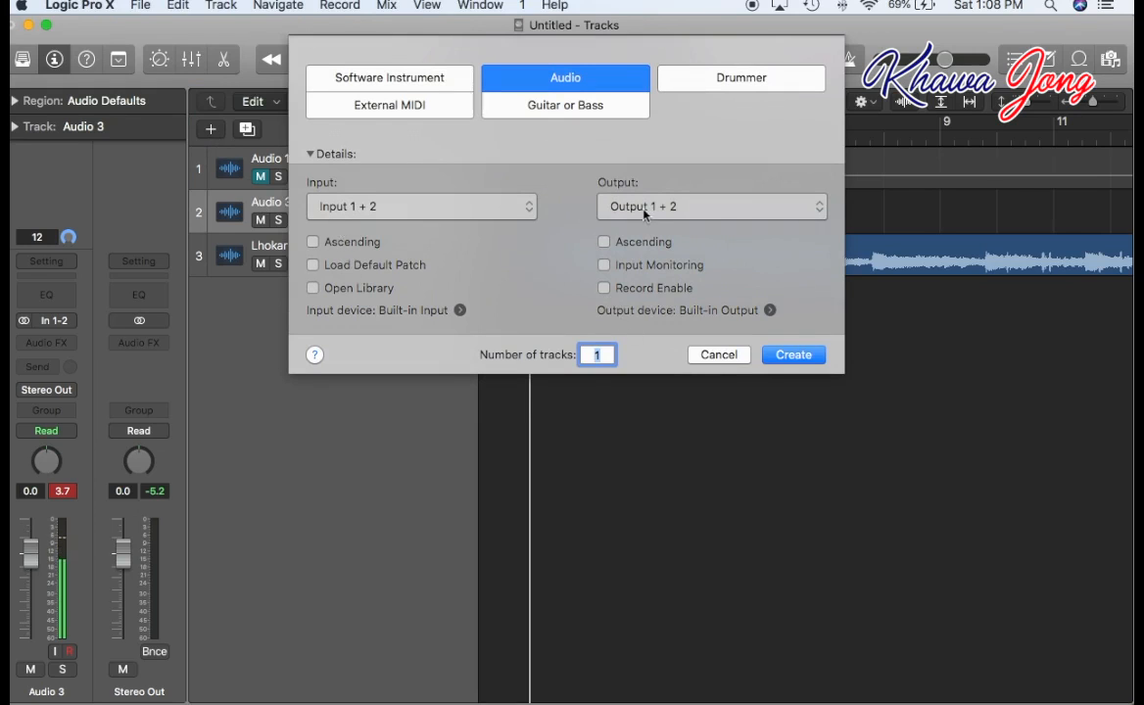
click(792, 356)
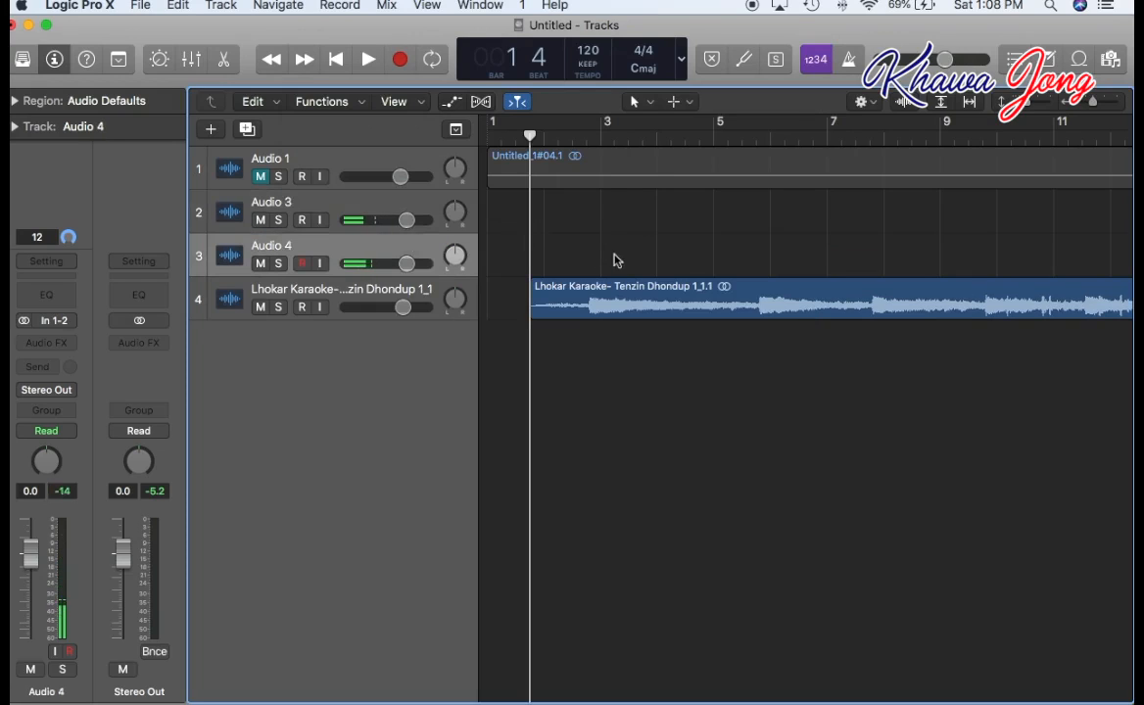
click(400, 61)
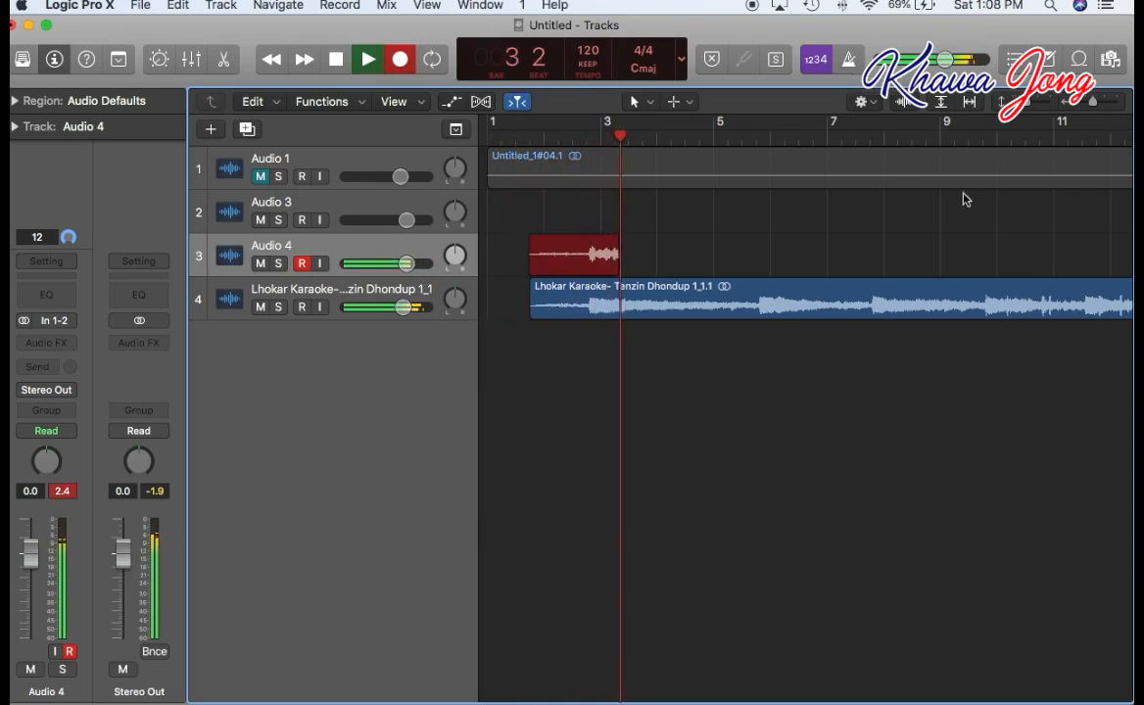
scroll(975, 199, right, 5)
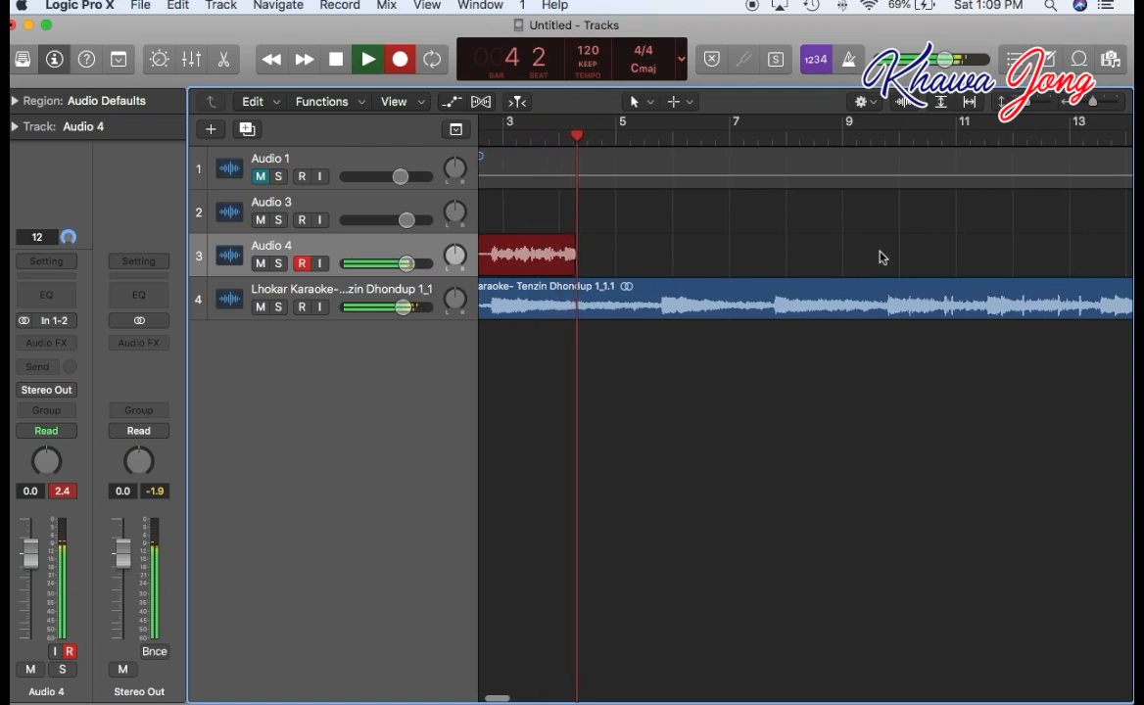
scroll(871, 256, right, 3)
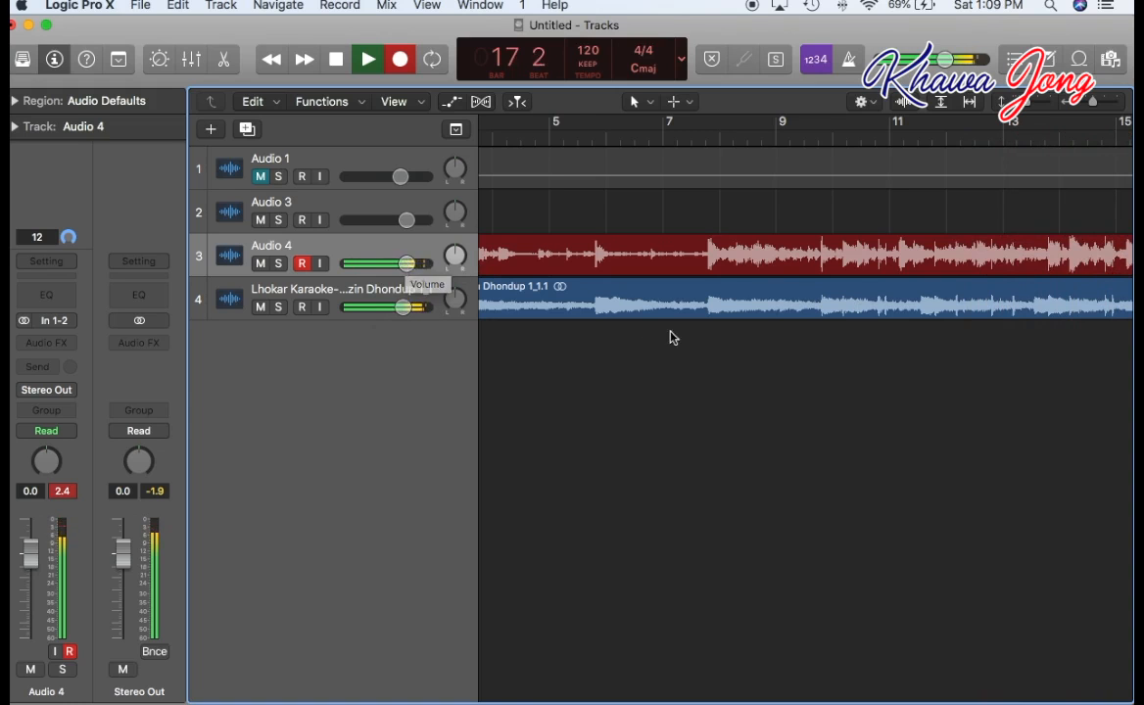
scroll(605, 277, right, 10)
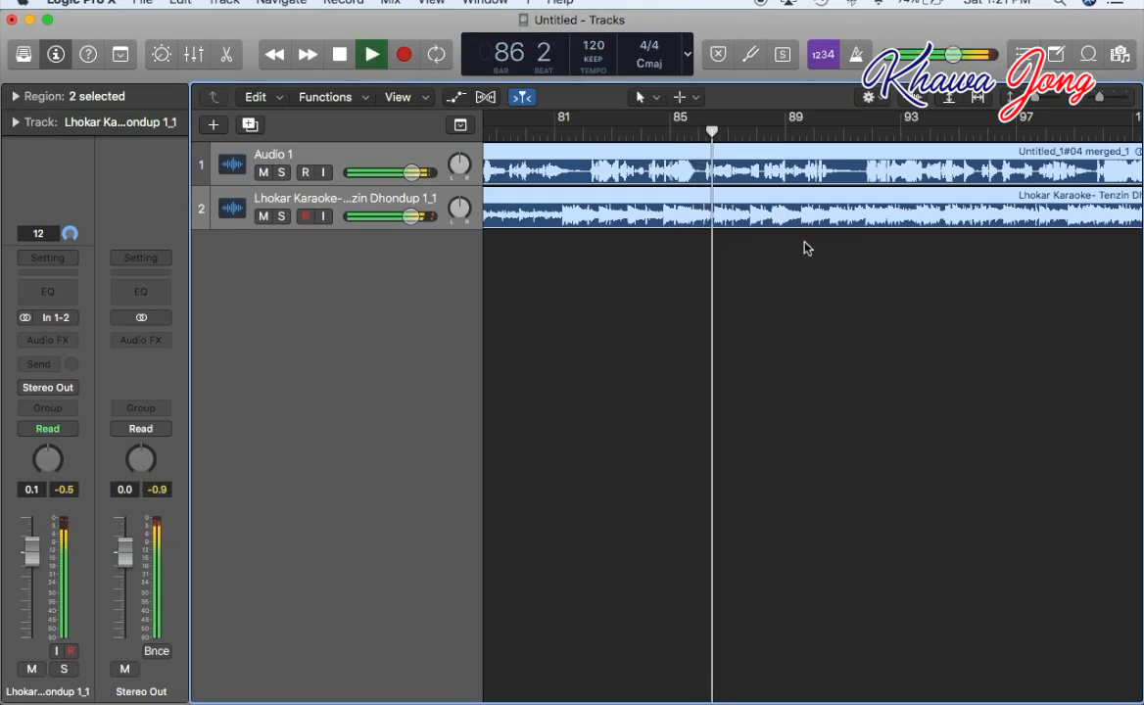
Stop playback, browse the Library's sounds and apply the Filtered performance patch to the Lhokar Karaoke track.
key(space)
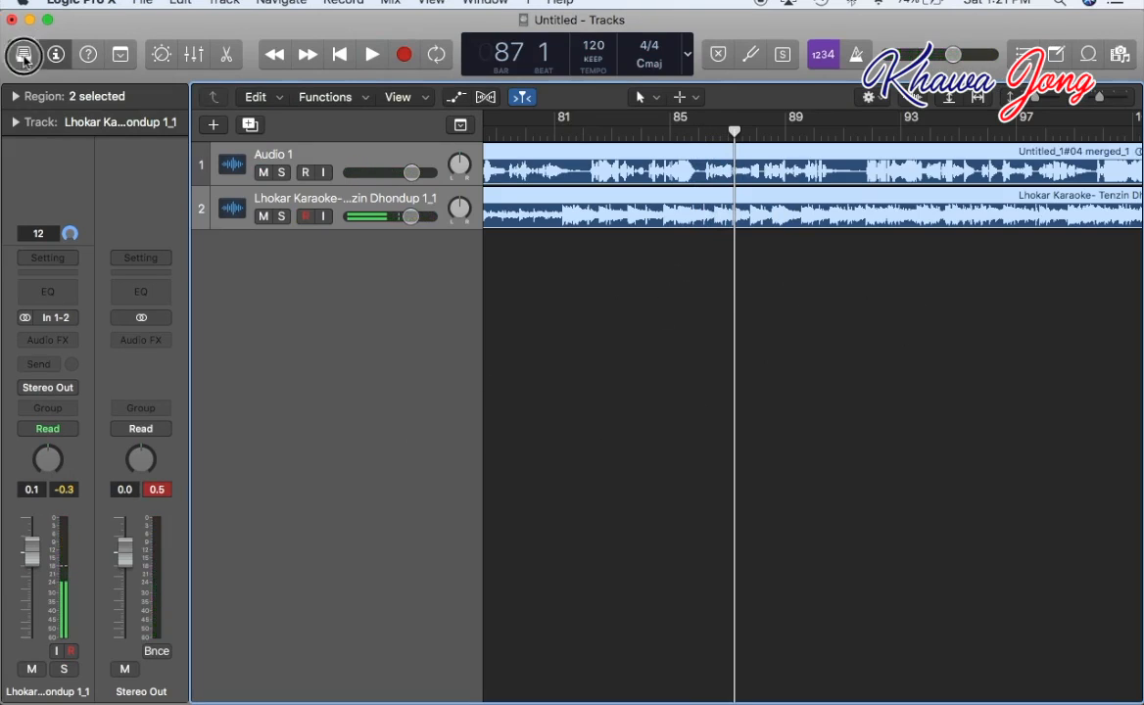
click(24, 56)
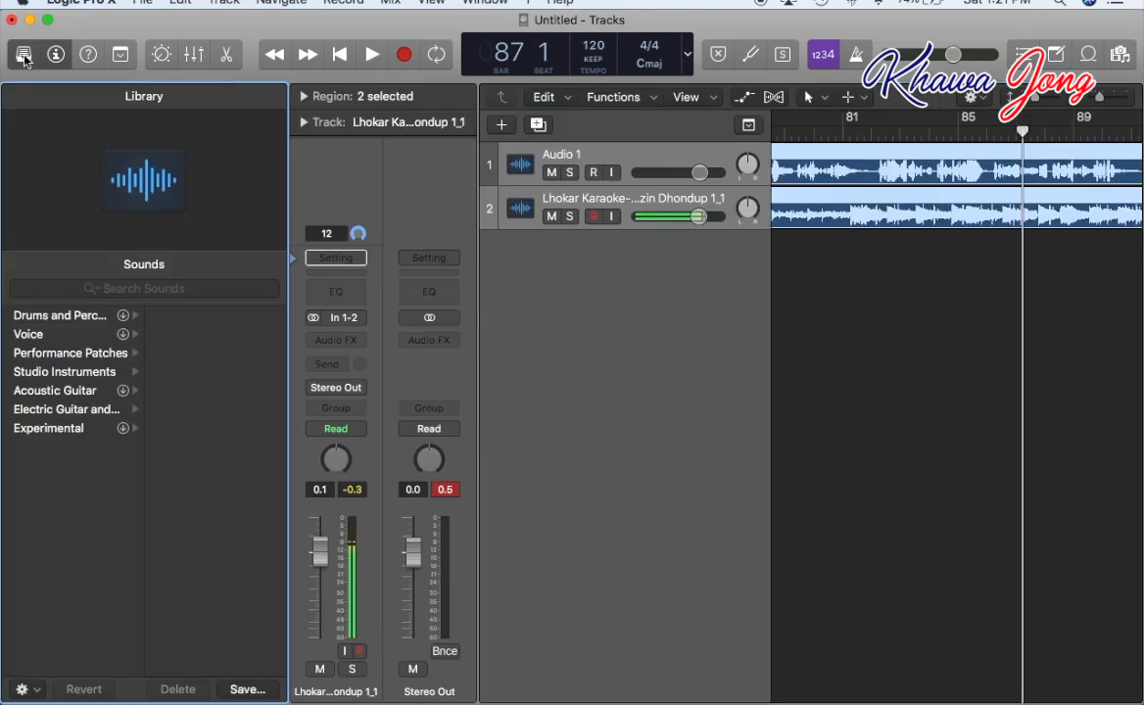
click(73, 412)
click(59, 373)
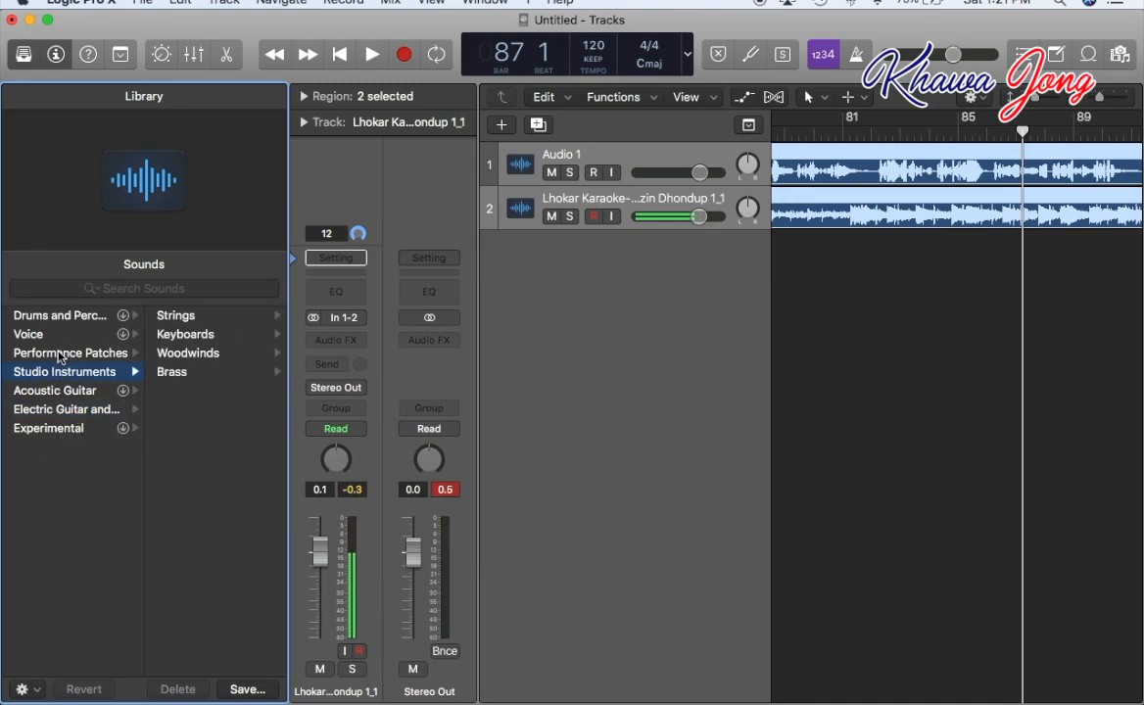
click(56, 352)
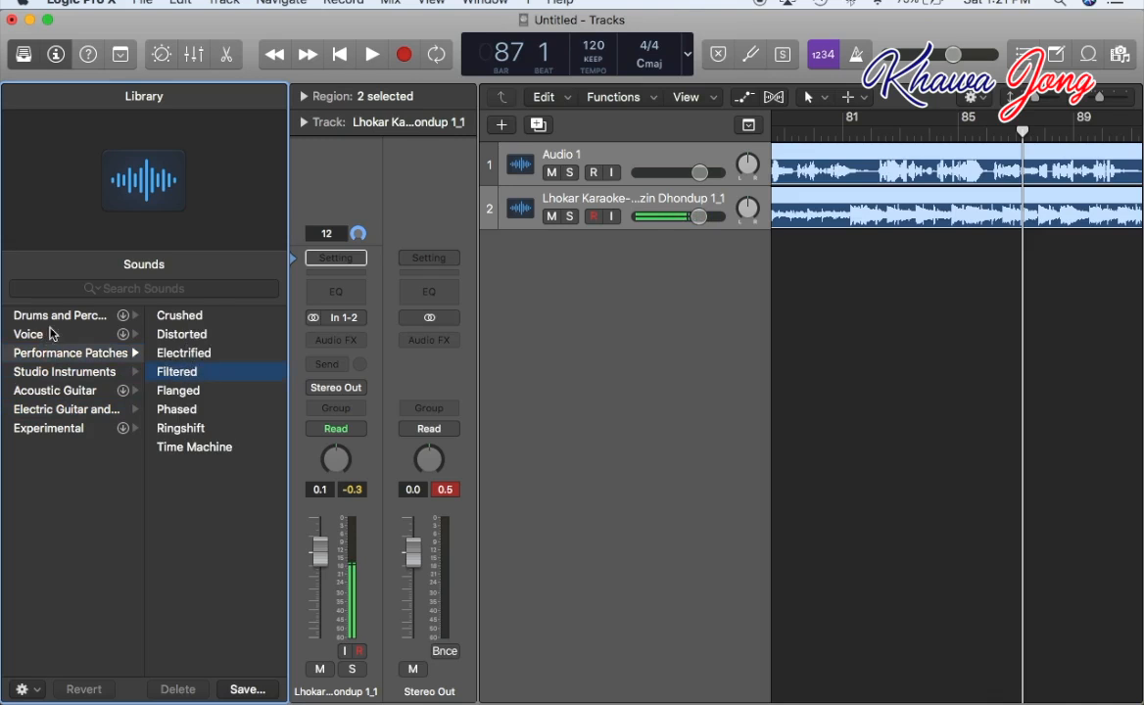
Select the merged vocal region on Audio 1 and play the song to hear both tracks together.
click(886, 167)
key(space)
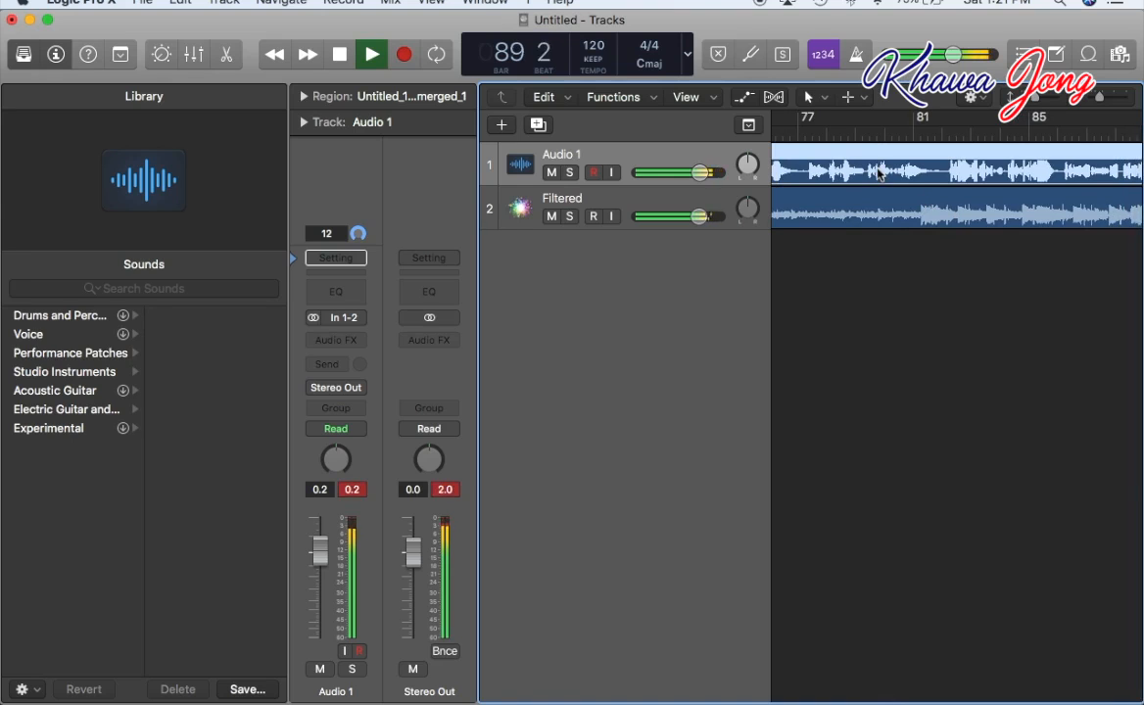
scroll(852, 186, left, 10)
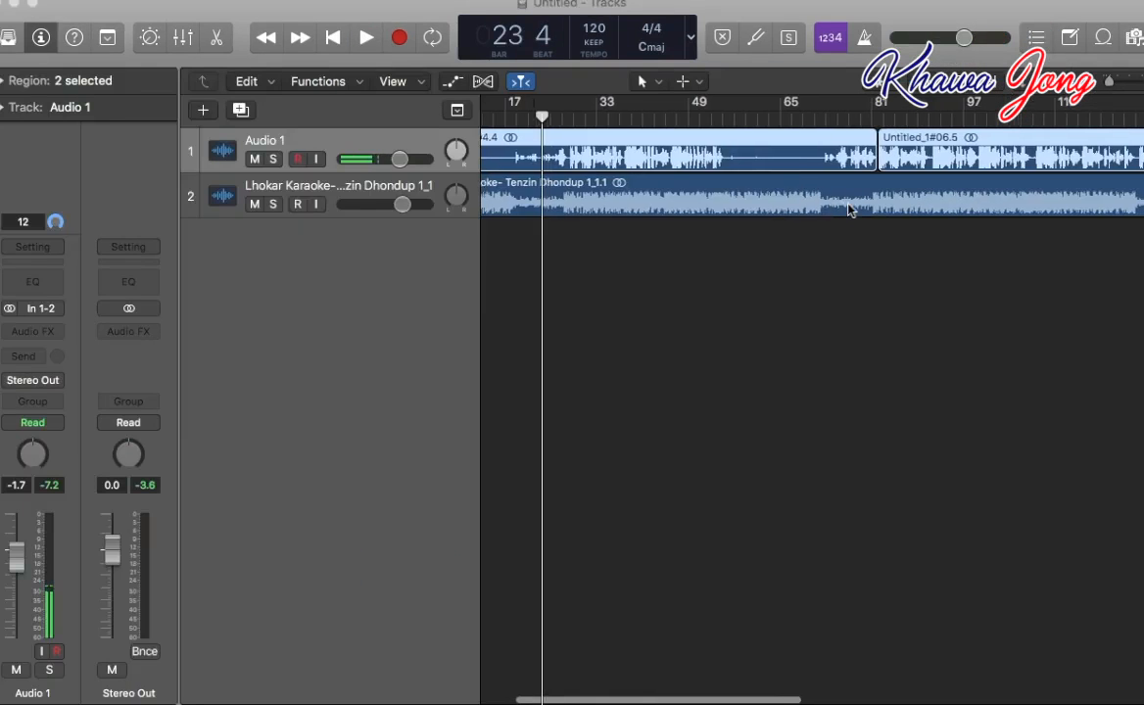
Play the song from bar 6 and lower the Audio 1 track volume to 0.0 dB.
scroll(854, 210, left, 2)
scroll(854, 211, left, 2)
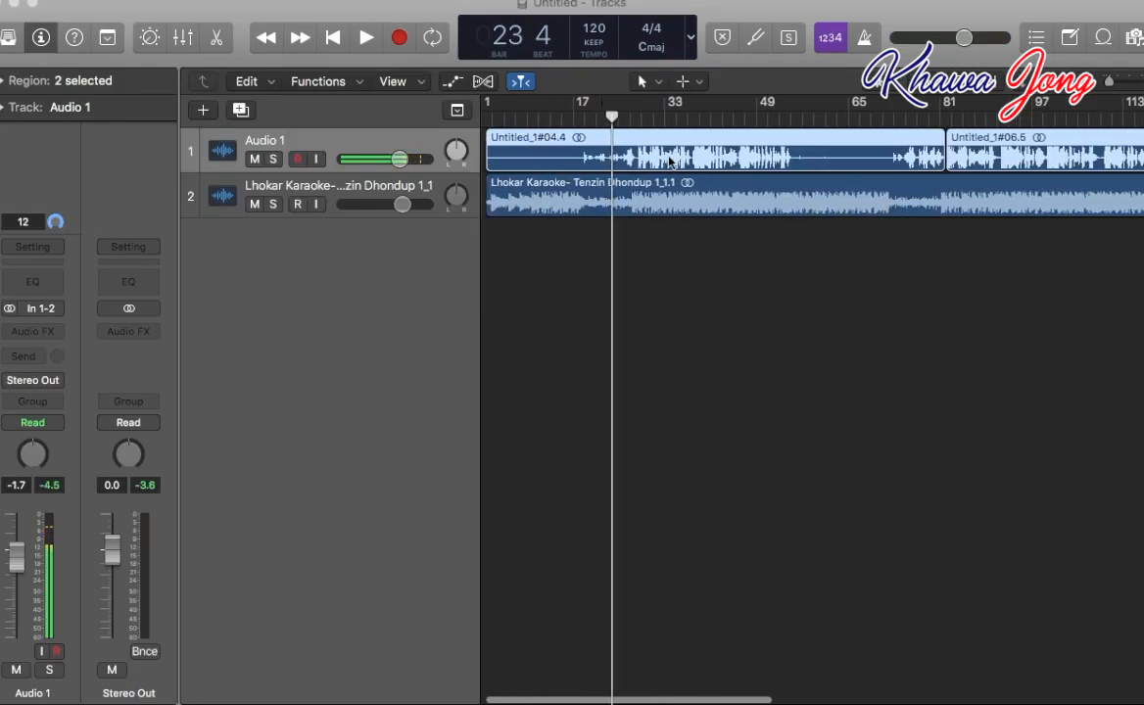
click(519, 118)
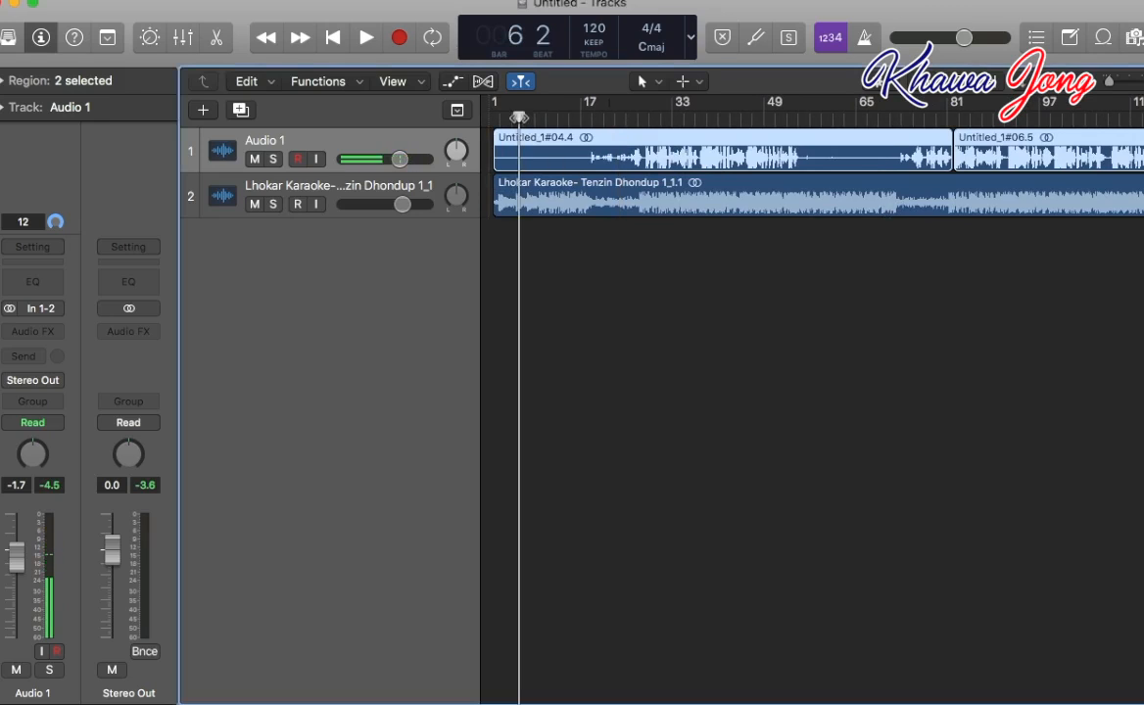
key(space)
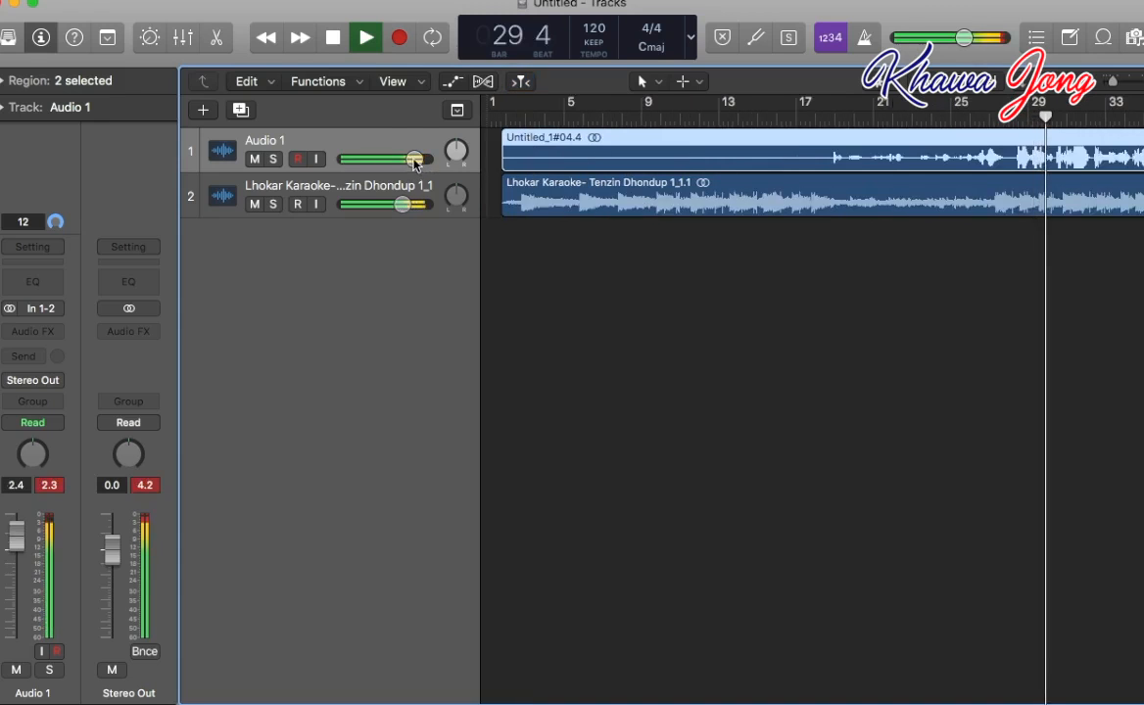
drag(415, 159, 411, 158)
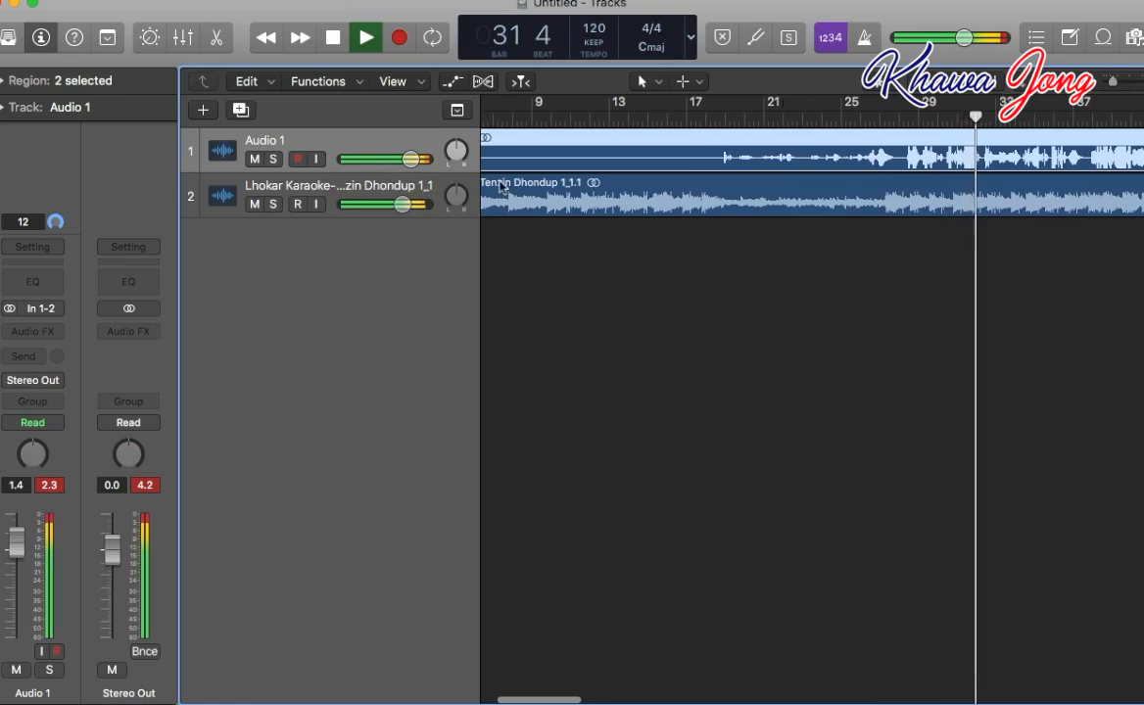
drag(412, 160, 406, 158)
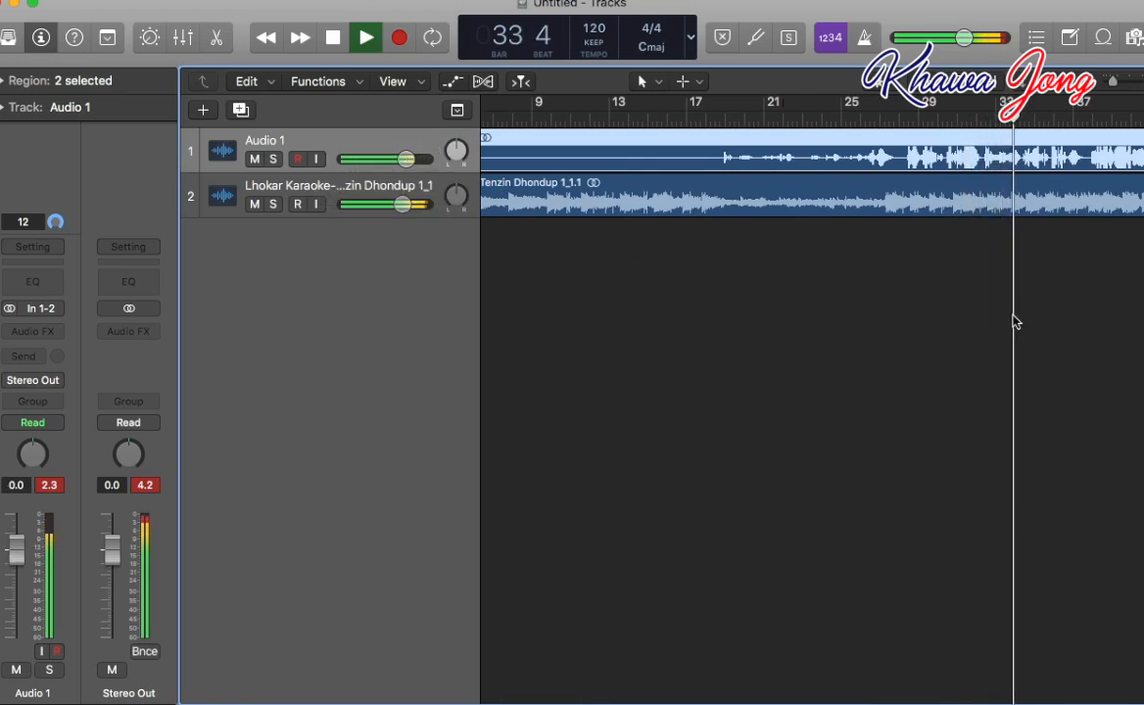
Raise the Audio 1 track volume to 0.2 dB while the section from bar 73 plays.
scroll(985, 316, right, 10)
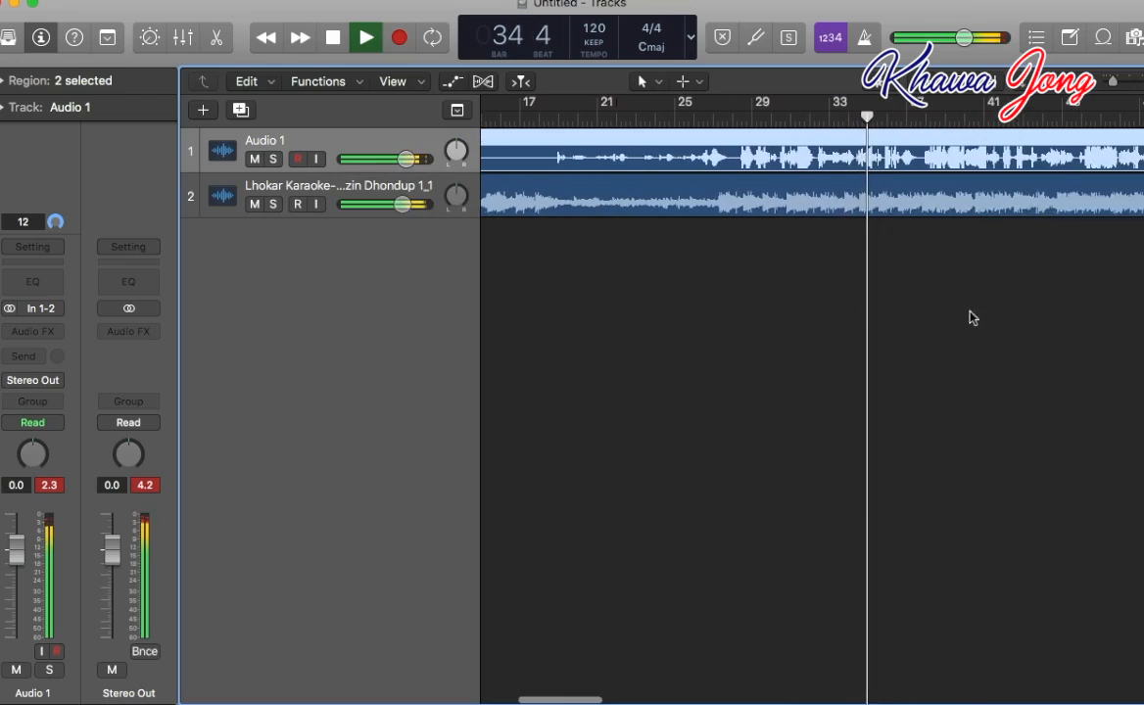
scroll(999, 324, right, 5)
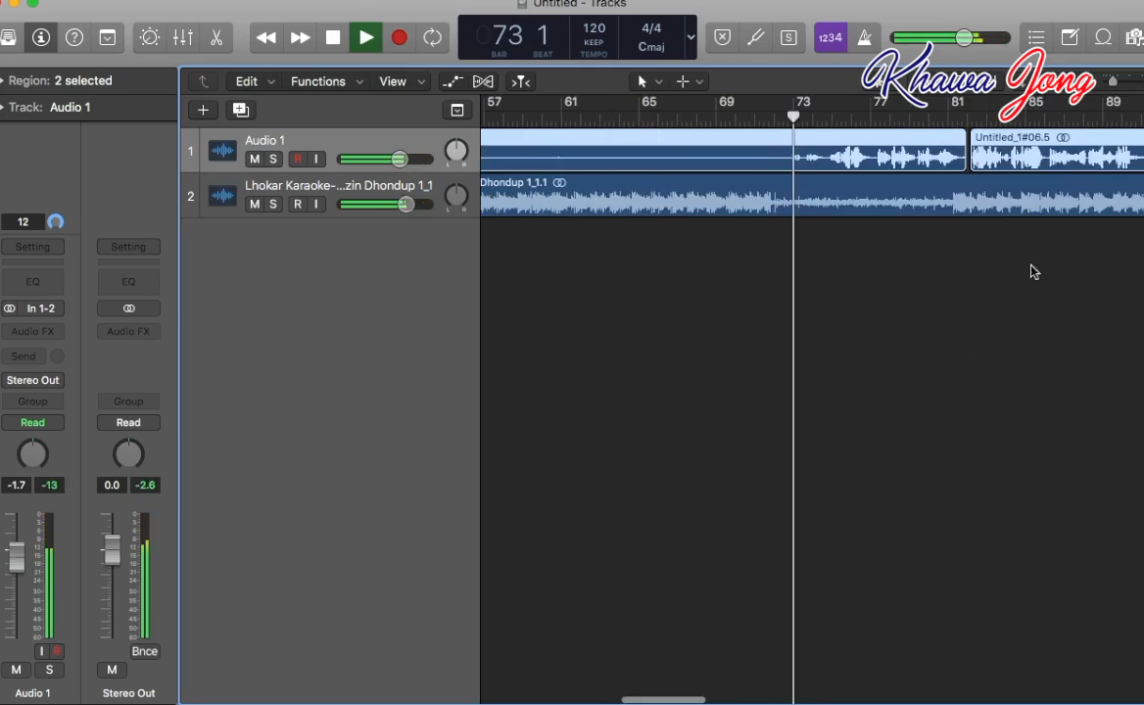
scroll(1062, 269, right, 2)
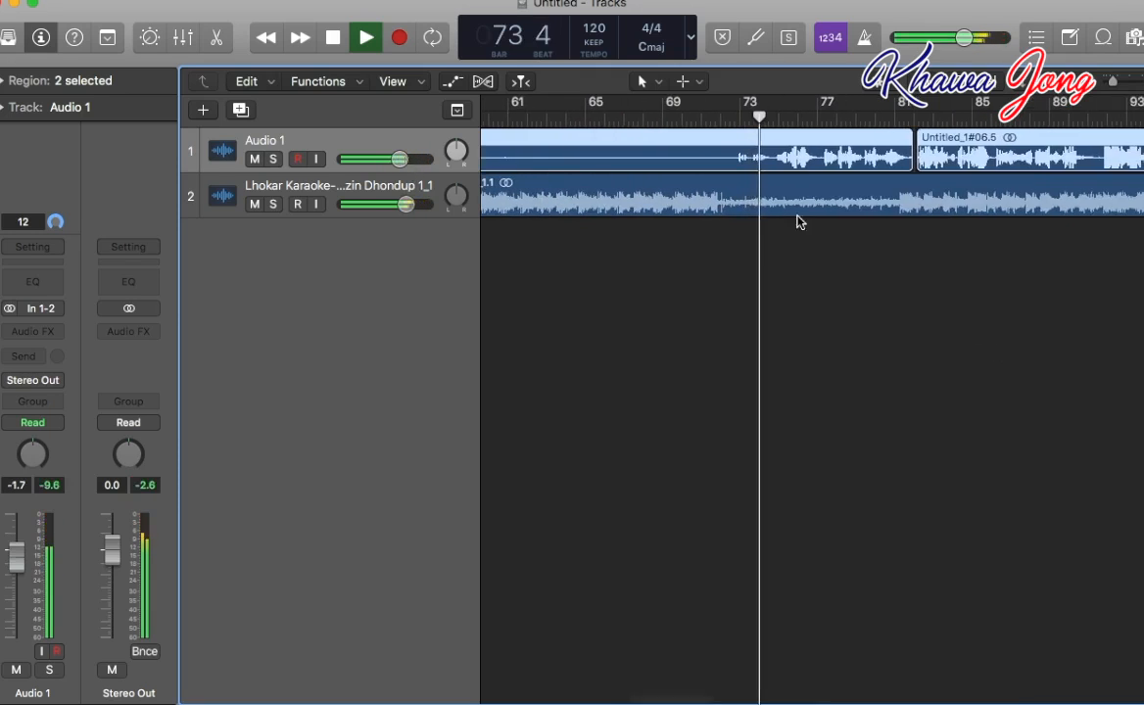
drag(399, 159, 415, 162)
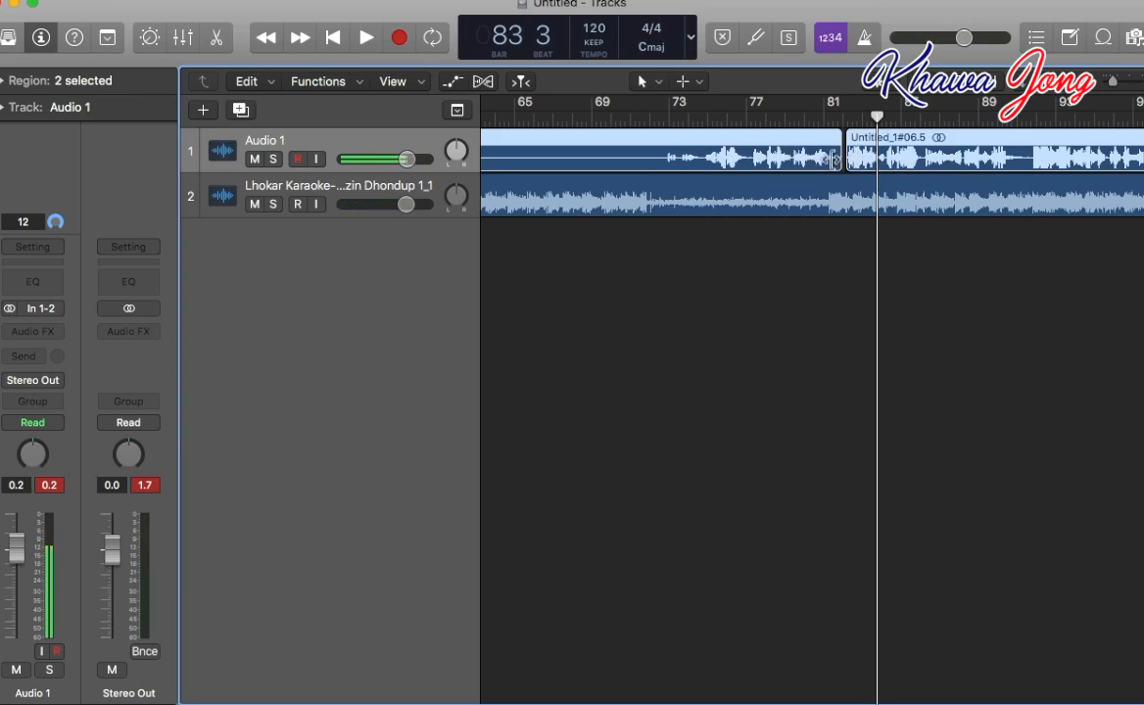
Join the two vocal regions on Audio 1 per track, creating a new audio file.
click(867, 161)
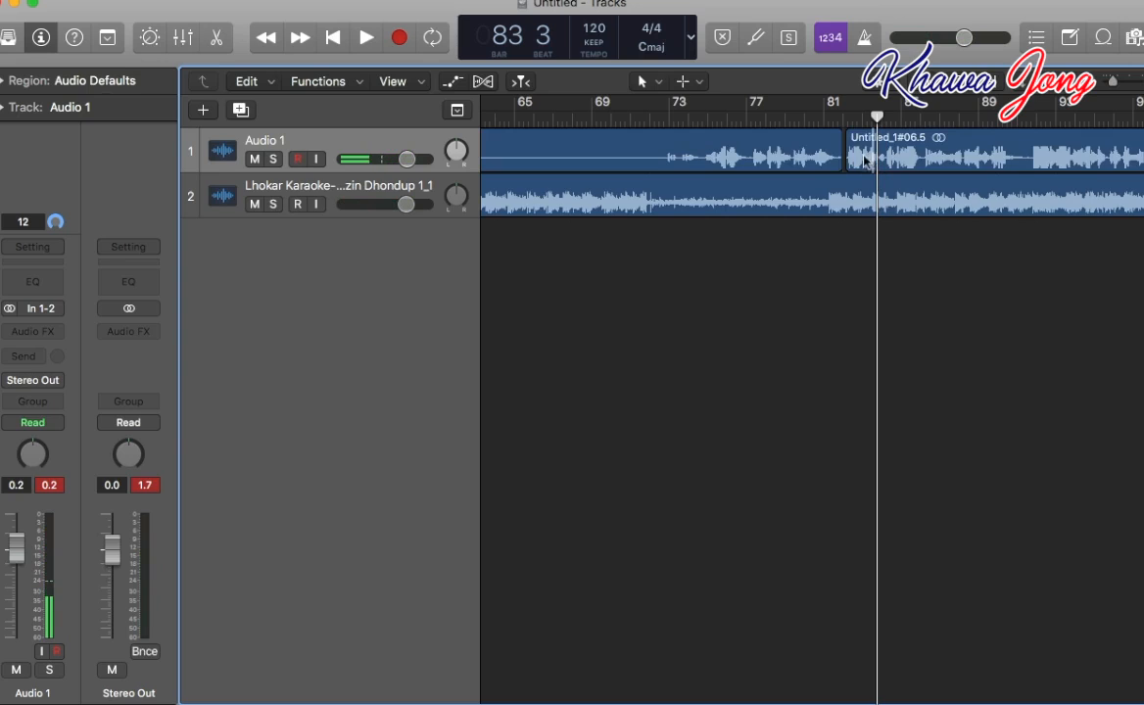
click(806, 162)
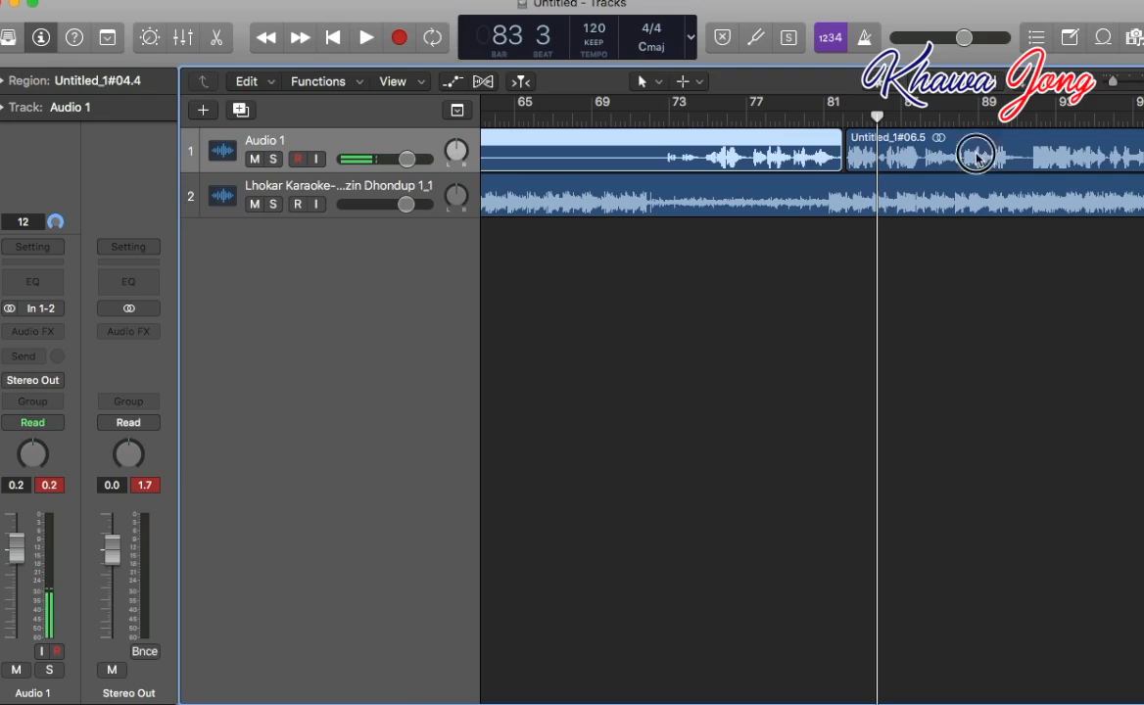
shift+click(863, 137)
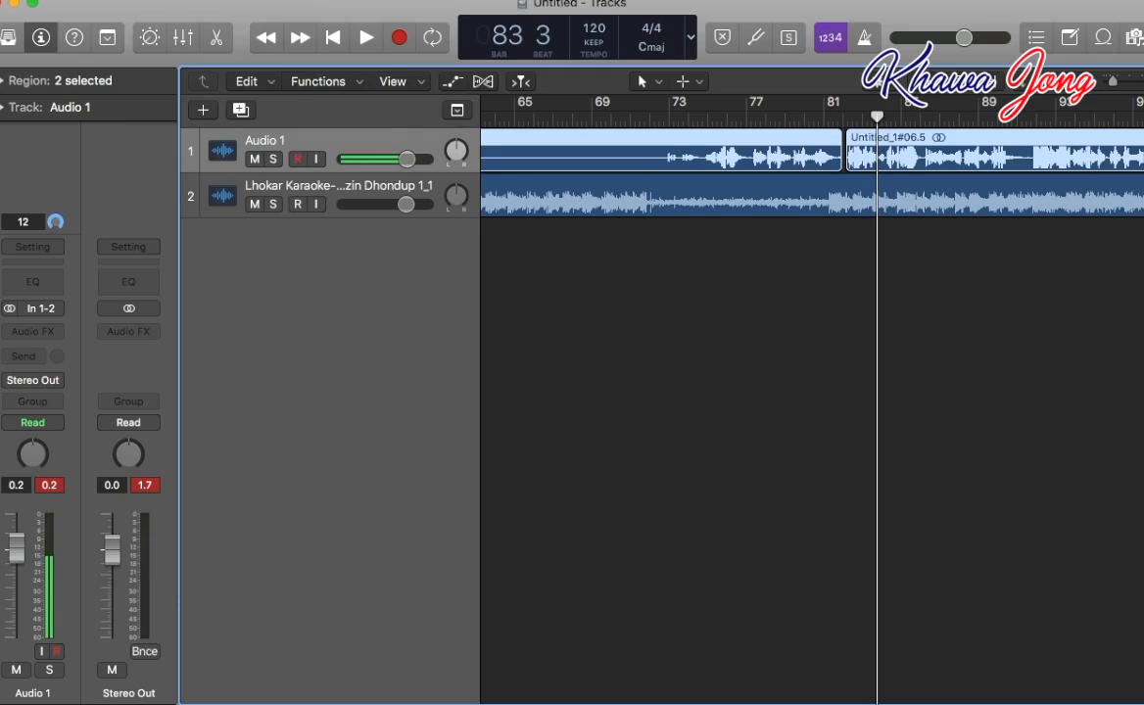
click(167, 0)
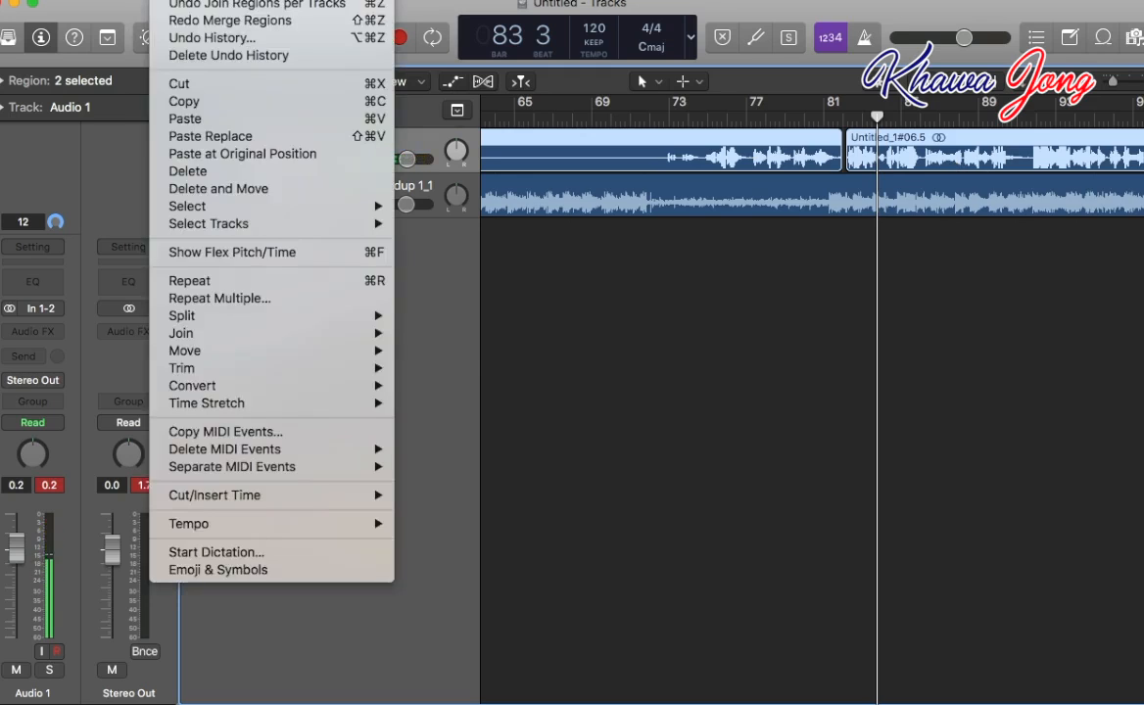
mouse_move(210, 338)
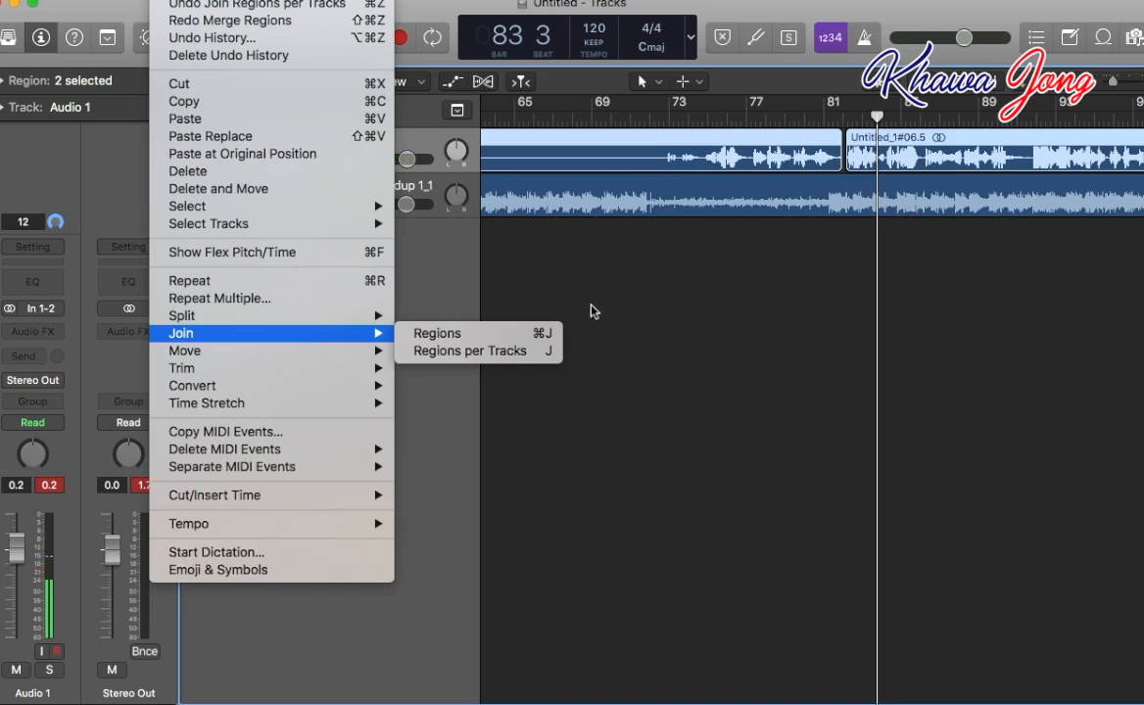
click(503, 355)
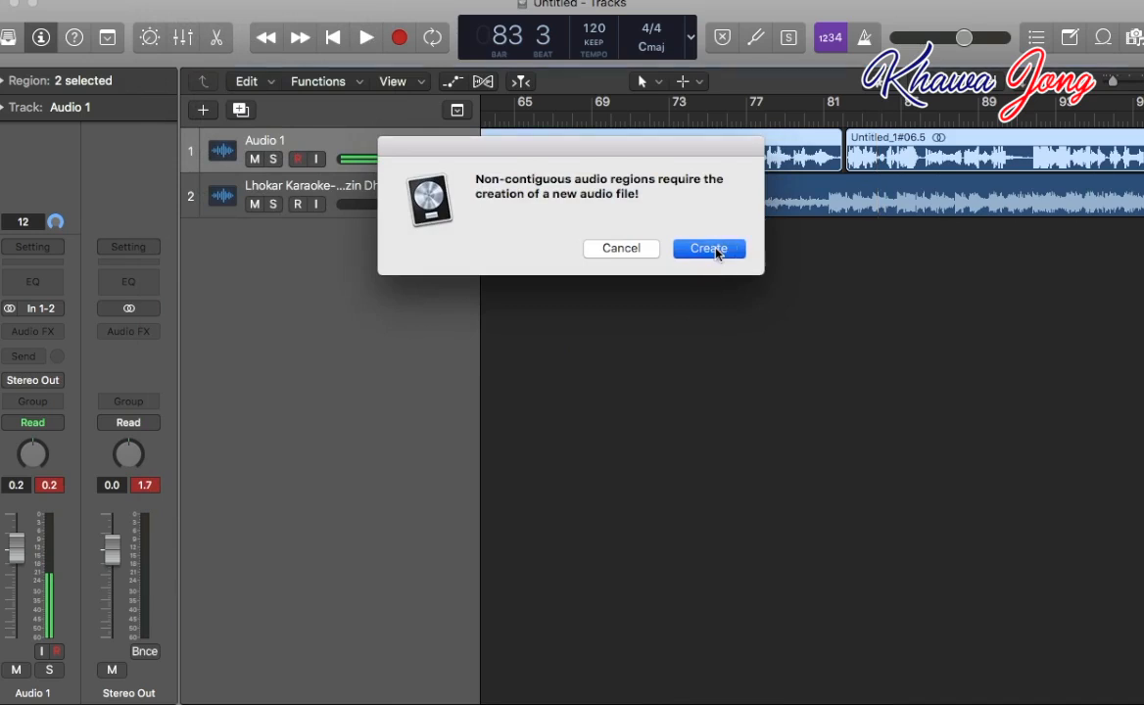
click(715, 250)
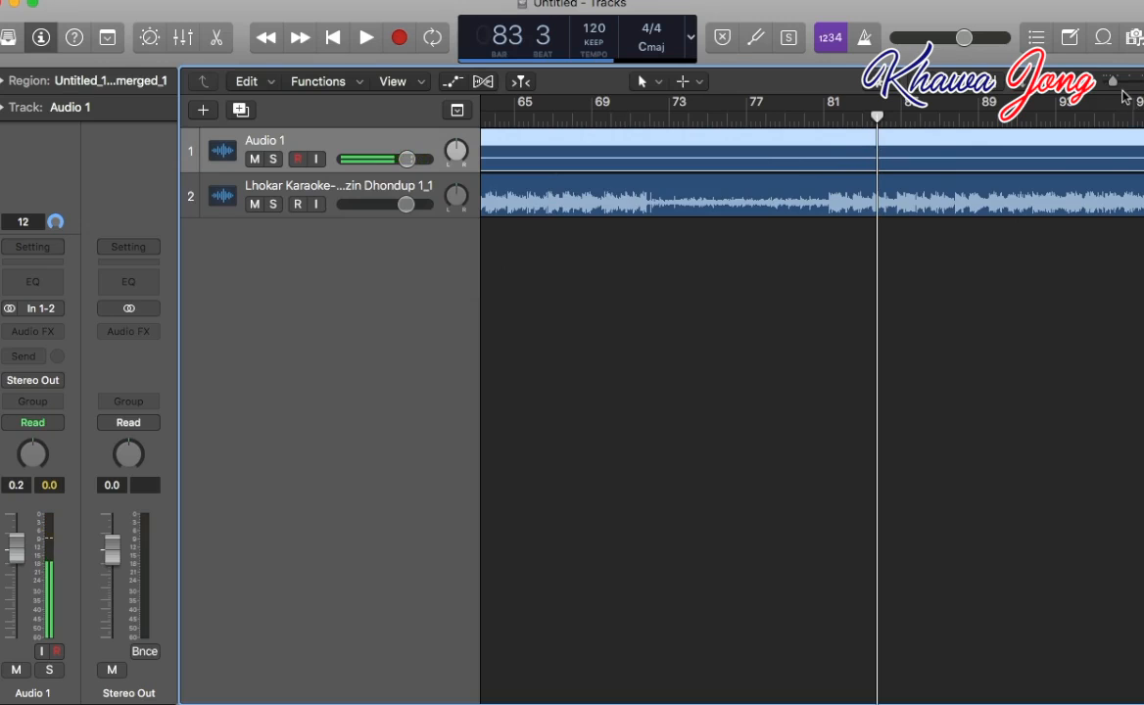
Fit the whole song in the timeline and play a short section of the joined vocal region.
drag(1112, 81, 1105, 85)
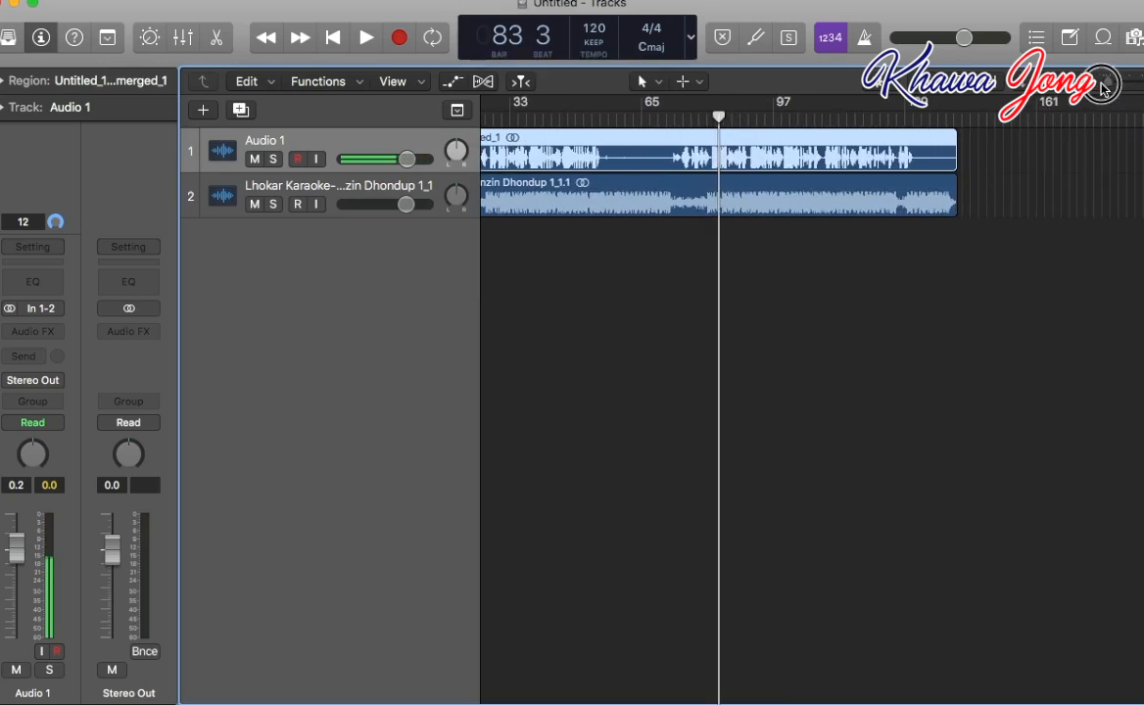
scroll(1031, 145, left, 3)
scroll(1057, 150, down, 5)
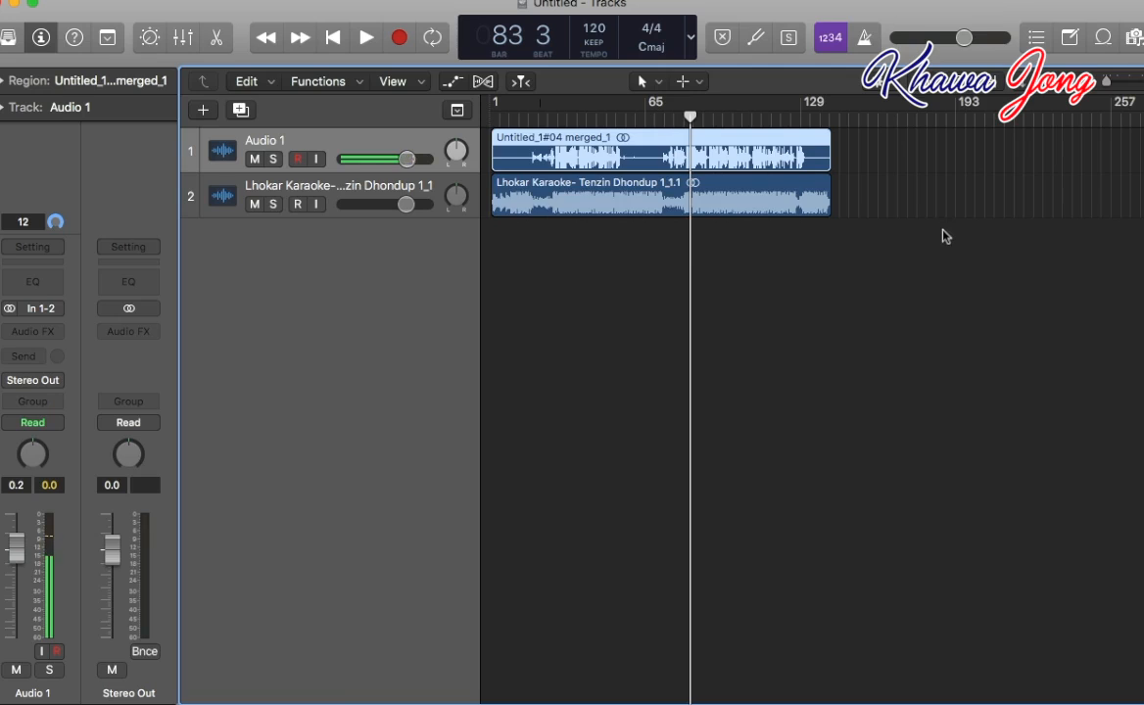
key(space)
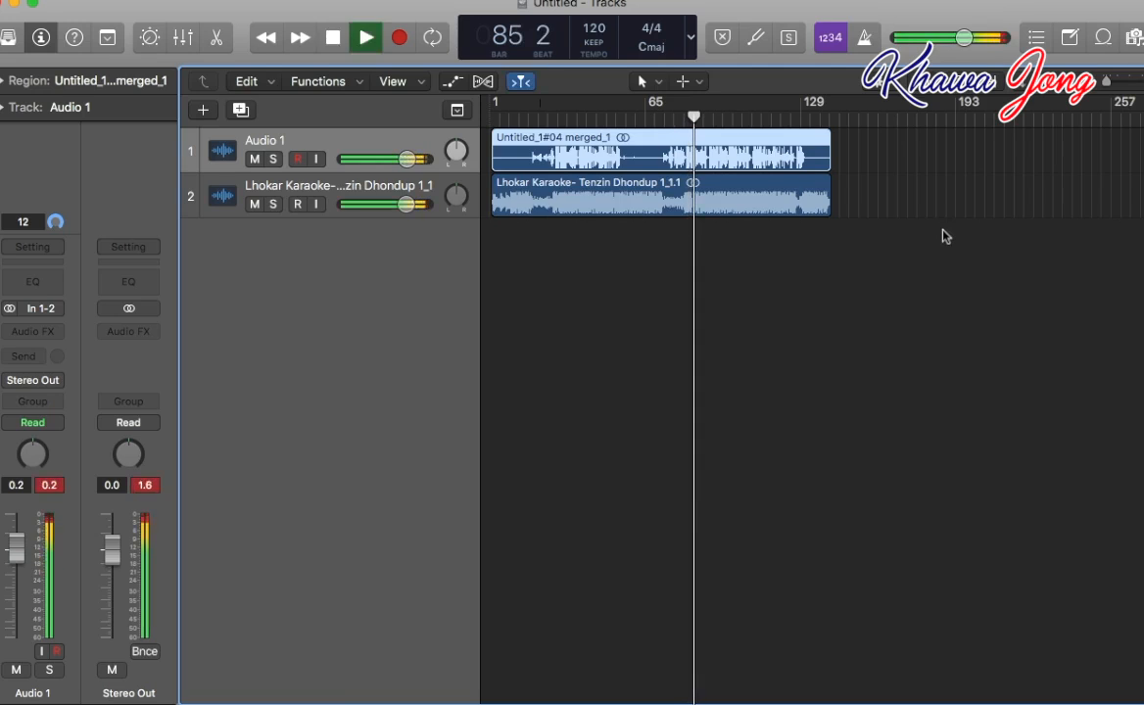
key(space)
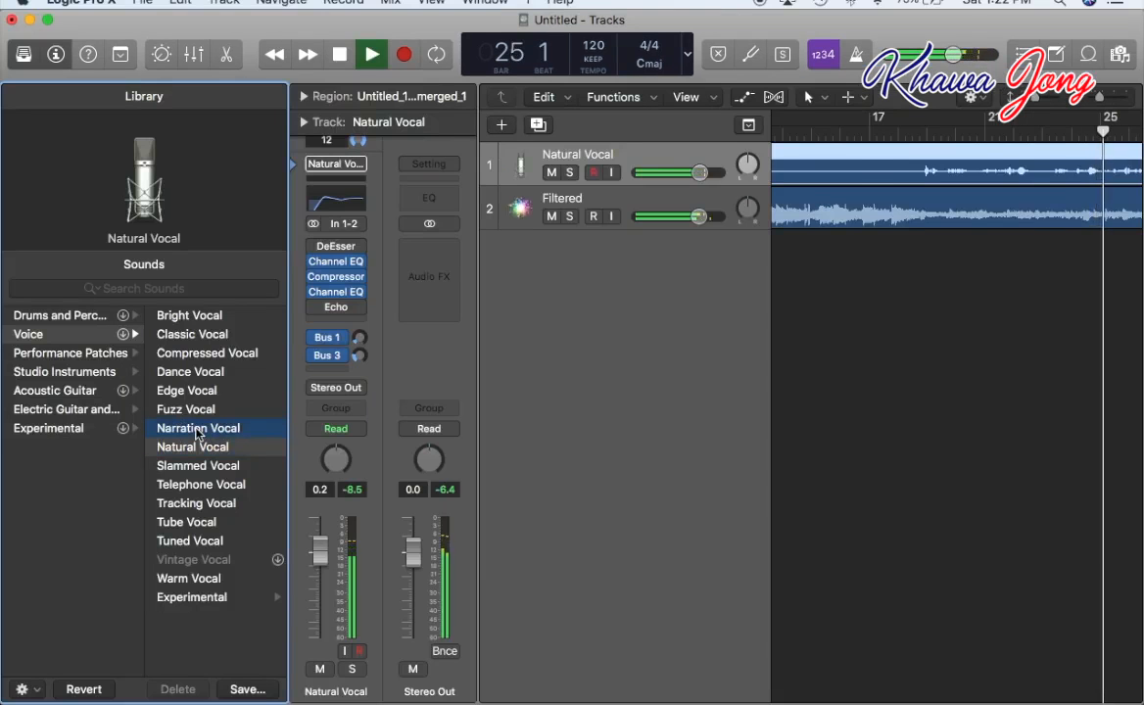
Apply the Narration Vocal patch to the vocal track, stop playback and show its Smart Controls in place of the Library.
click(198, 428)
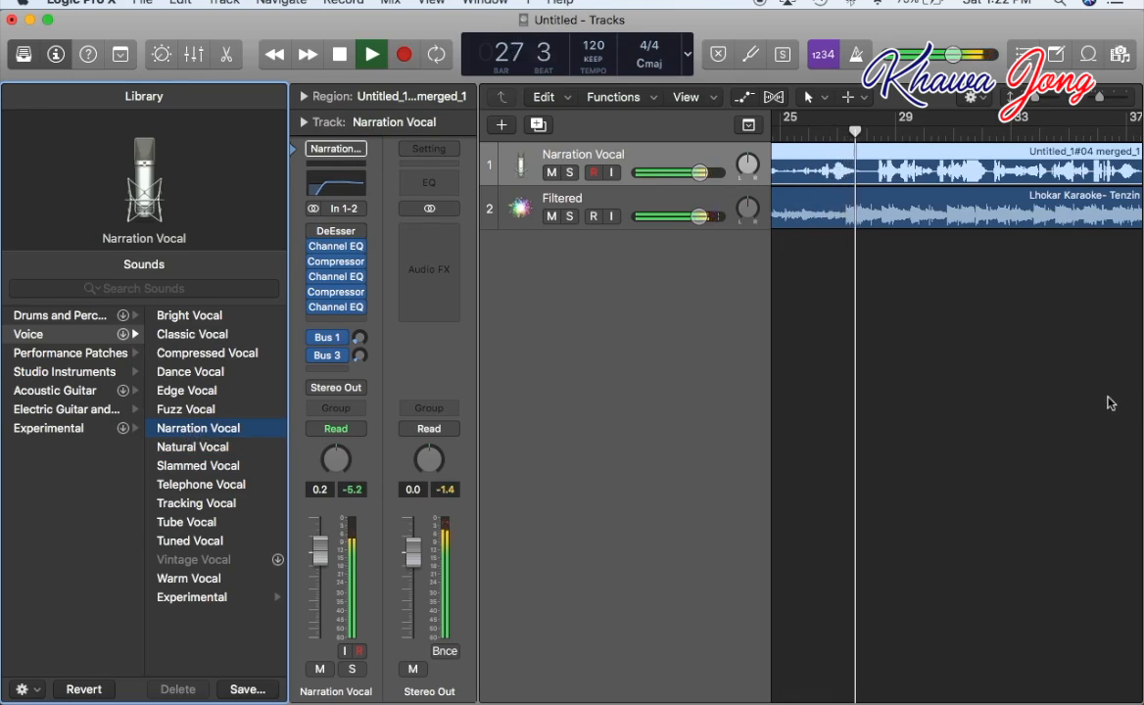
key(space)
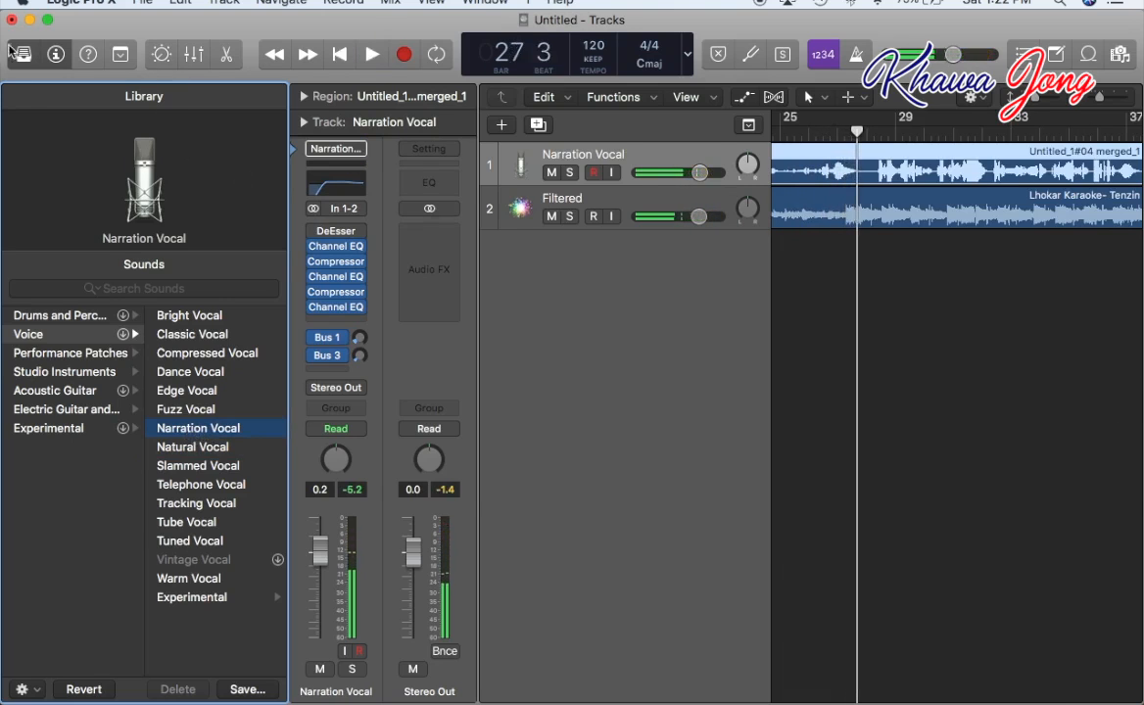
click(13, 51)
key(b)
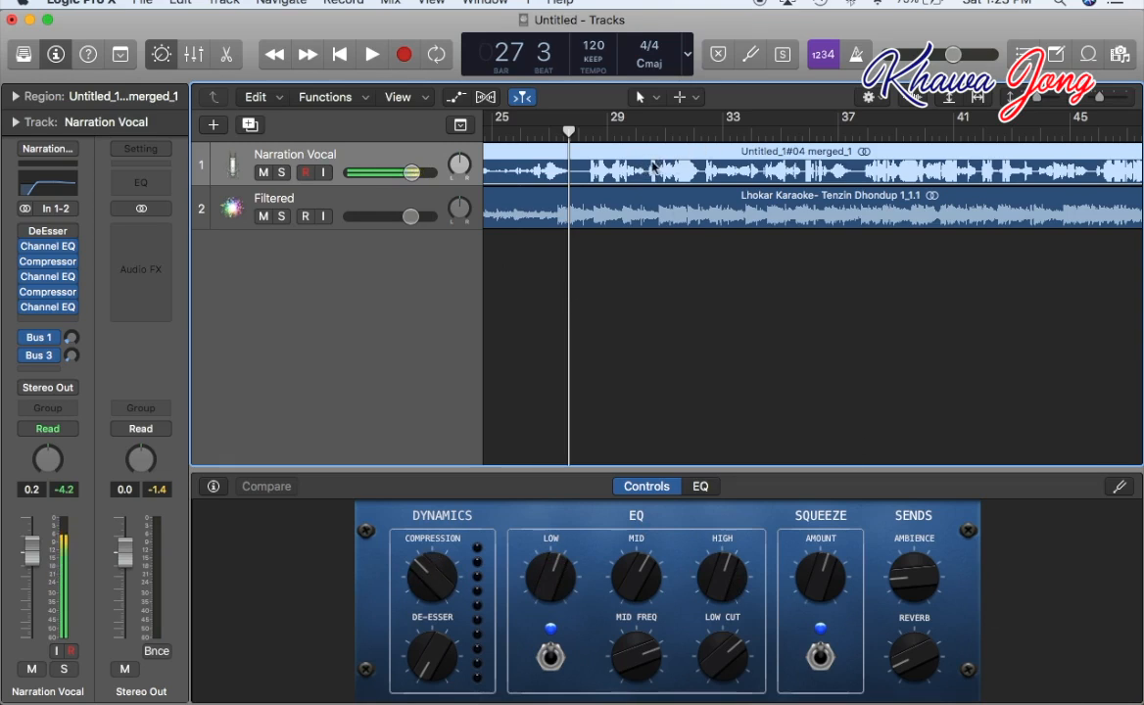
Play the mix of both tracks from about bar 31 for a short section and stop it.
click(665, 131)
key(space)
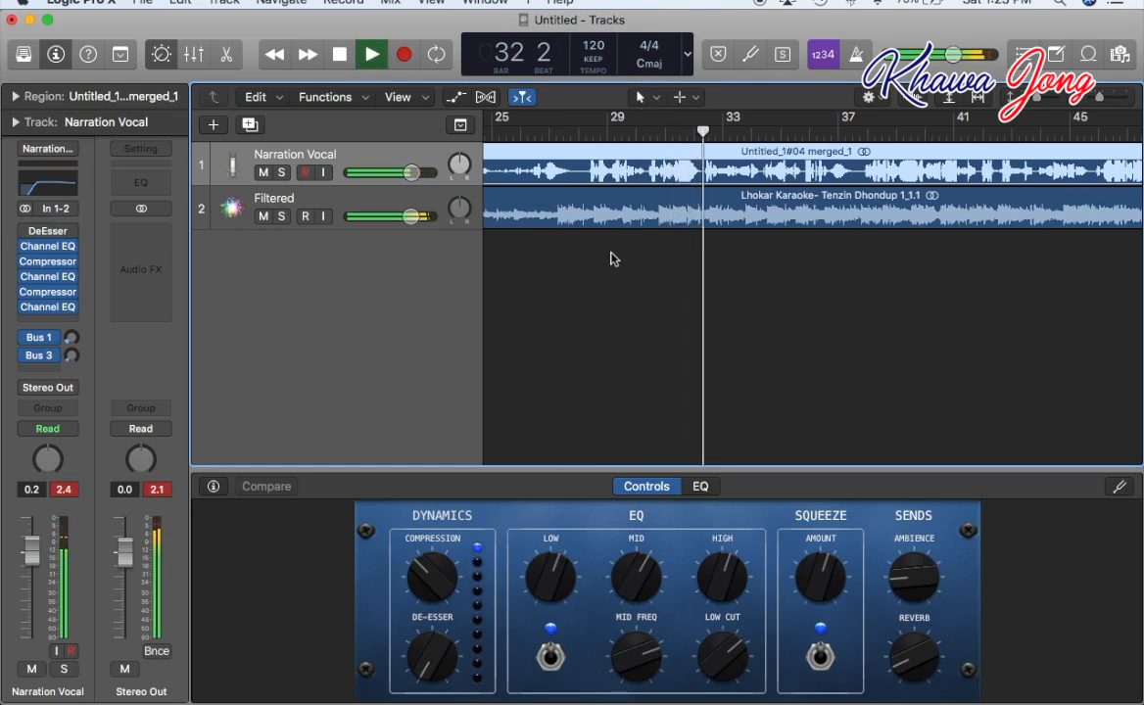
key(space)
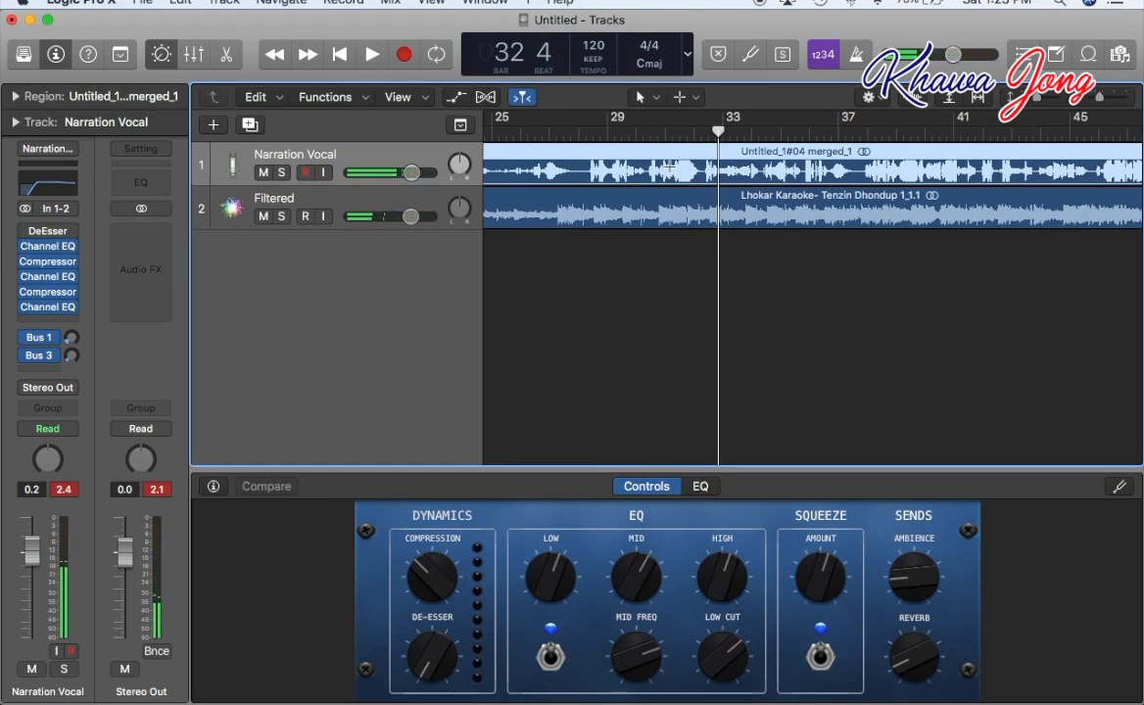
Select all regions and share the song to iTunes with the title "lhokar song" at Highest Quality (iTunes Plus, 256 kBit/s).
key(super+a)
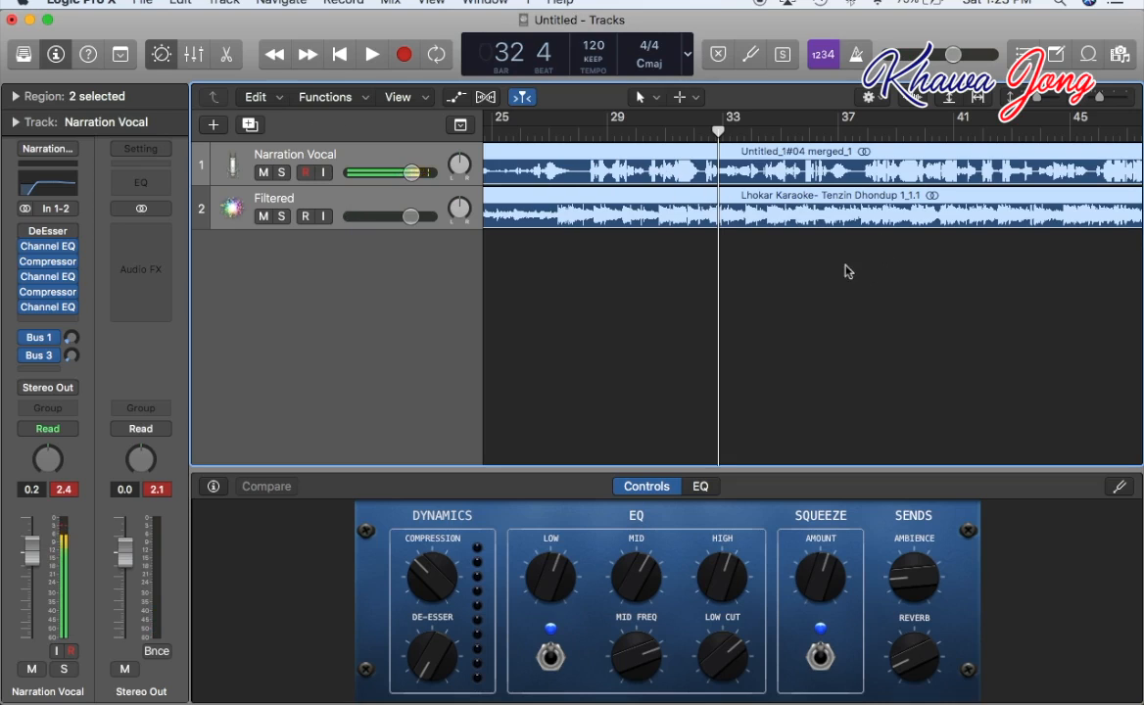
click(150, 3)
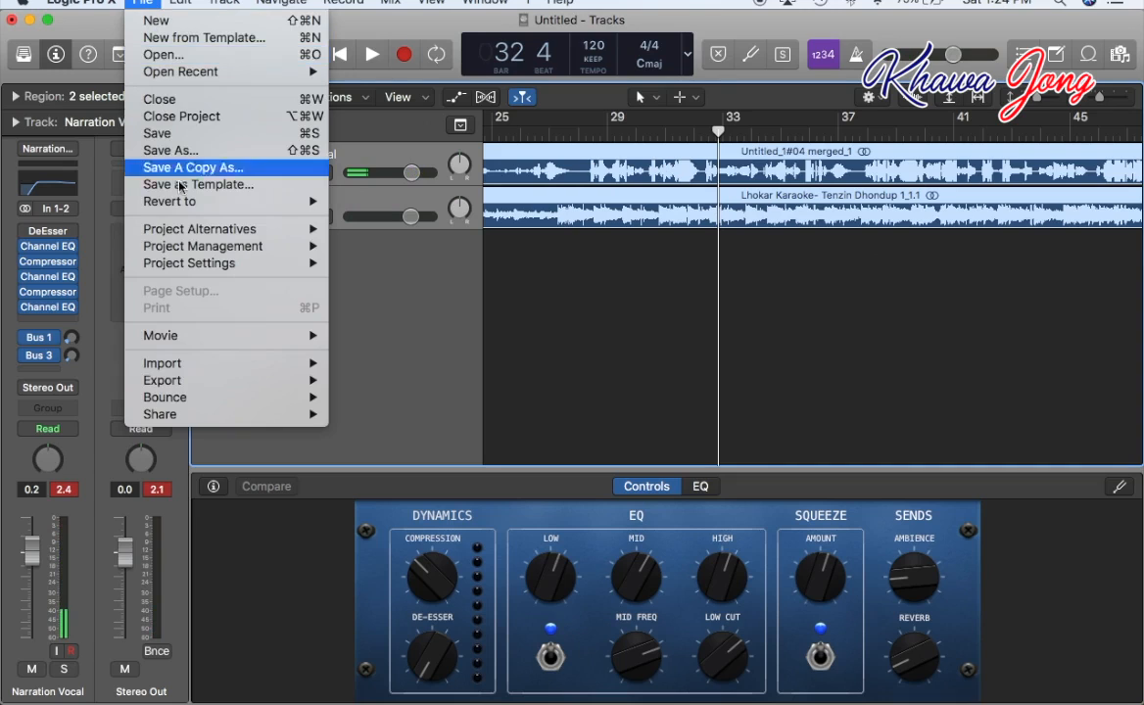
mouse_move(168, 415)
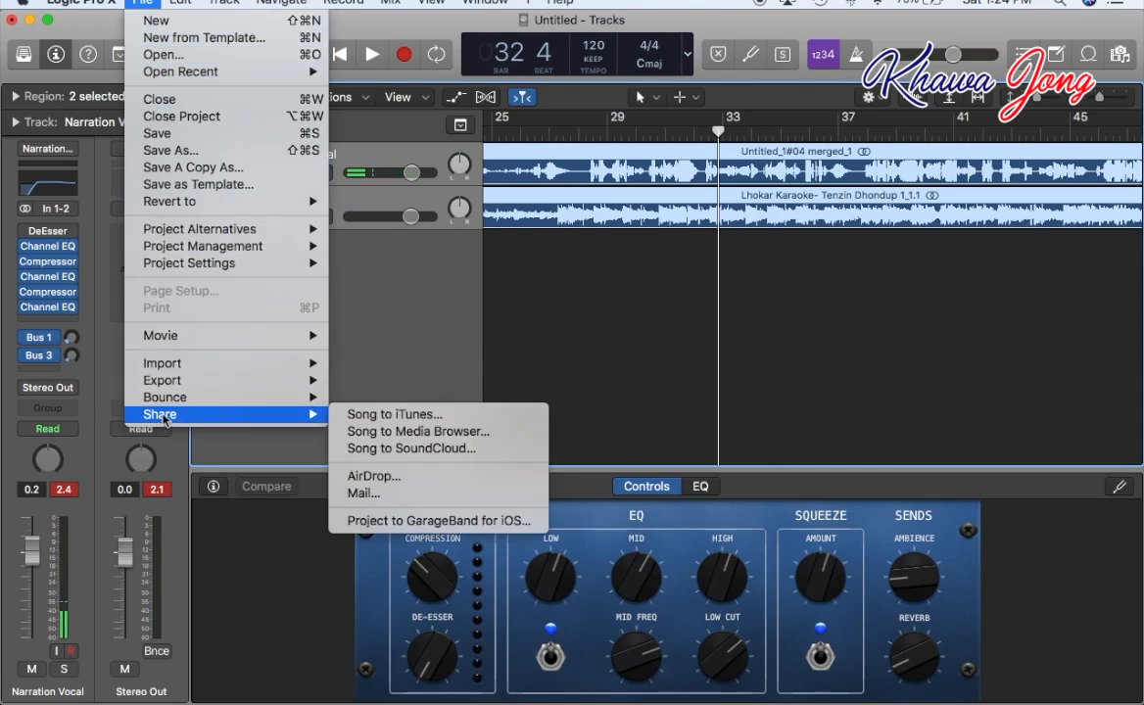
click(423, 415)
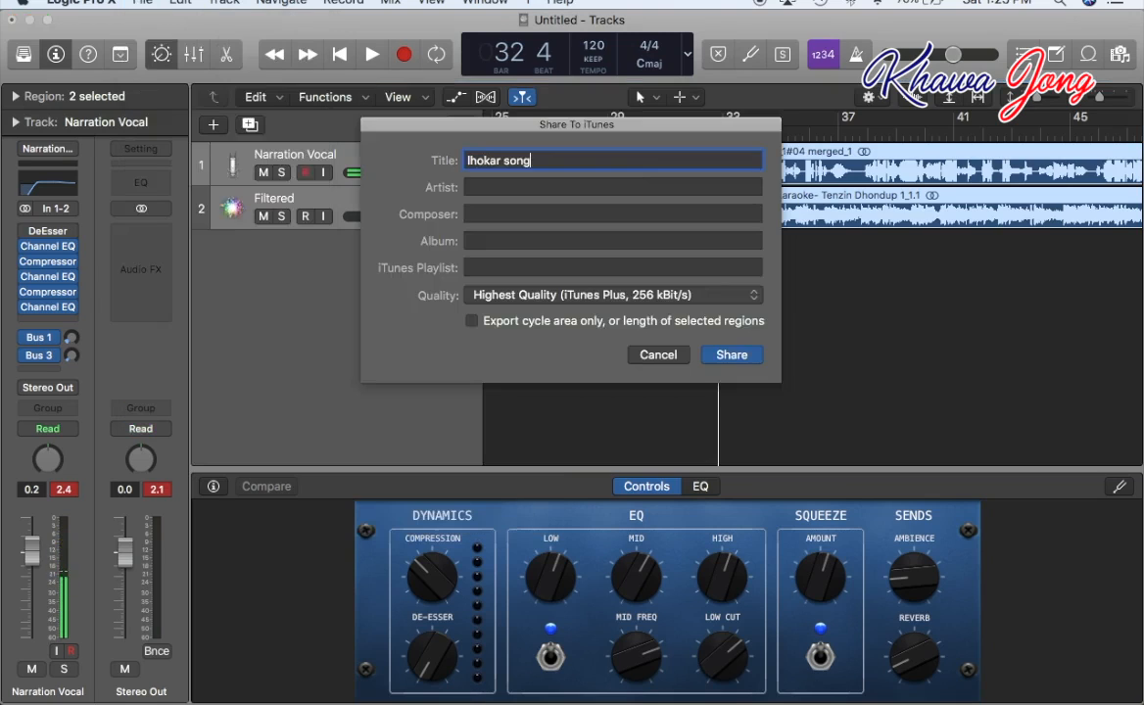
click(729, 354)
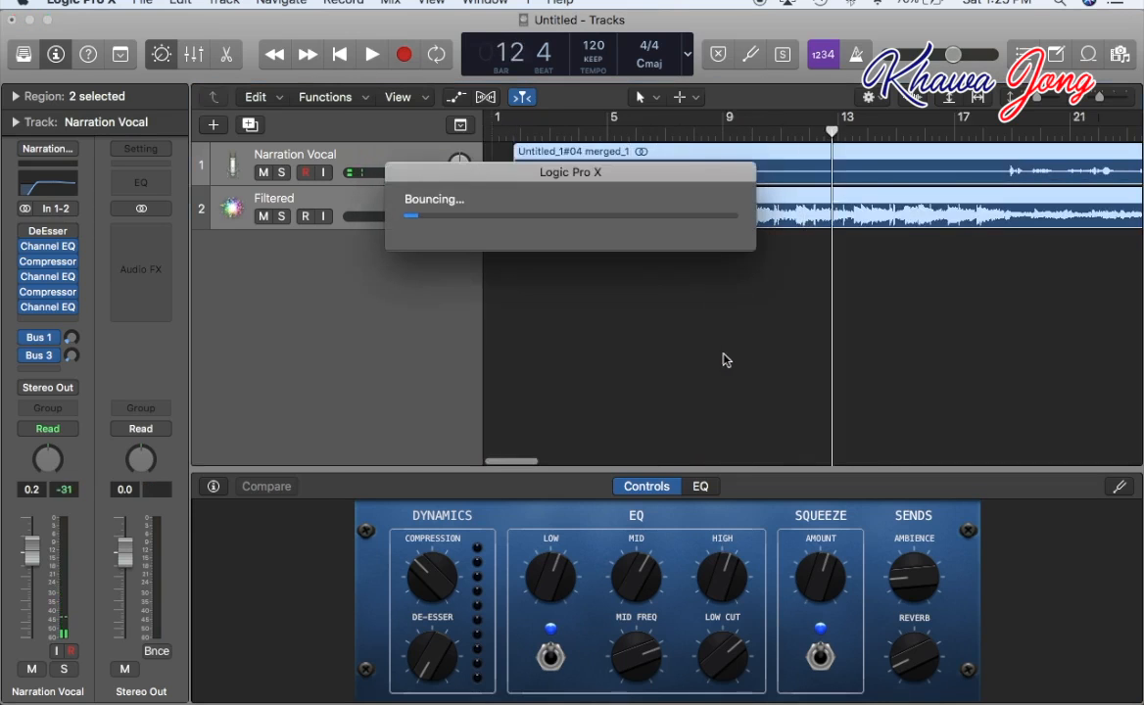
Switch to iTunes, show the shared song in the Logic playlist and play it from 1:00 with the system volume raised.
mouse_move(460, 701)
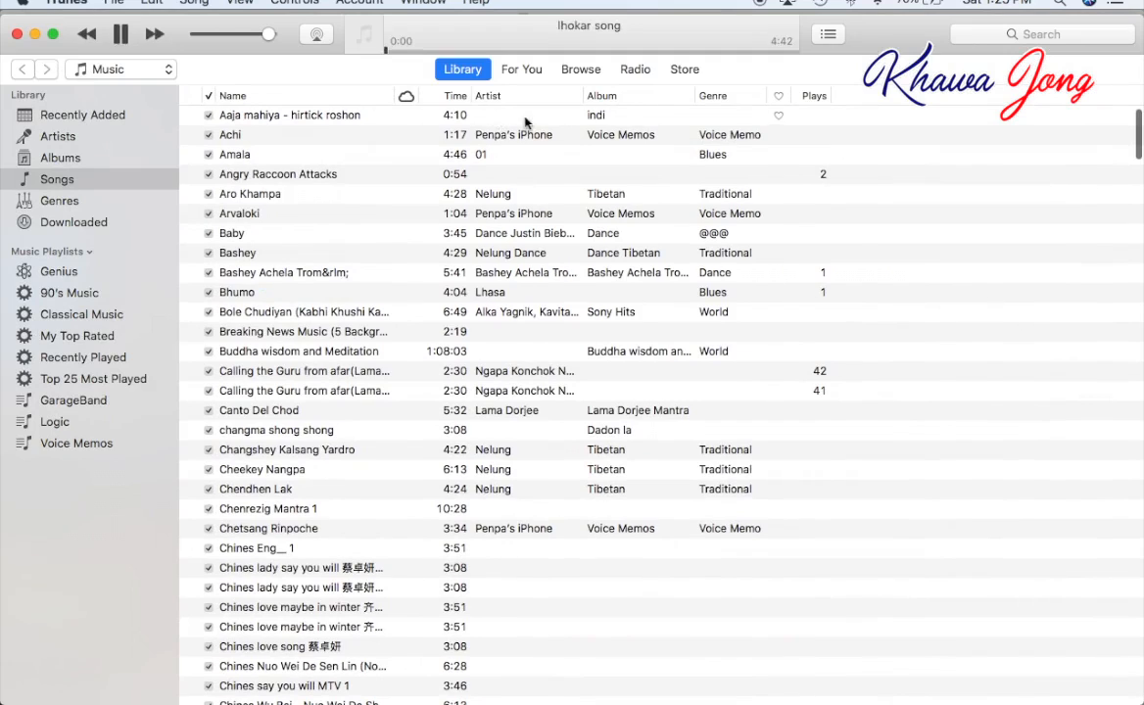
click(586, 39)
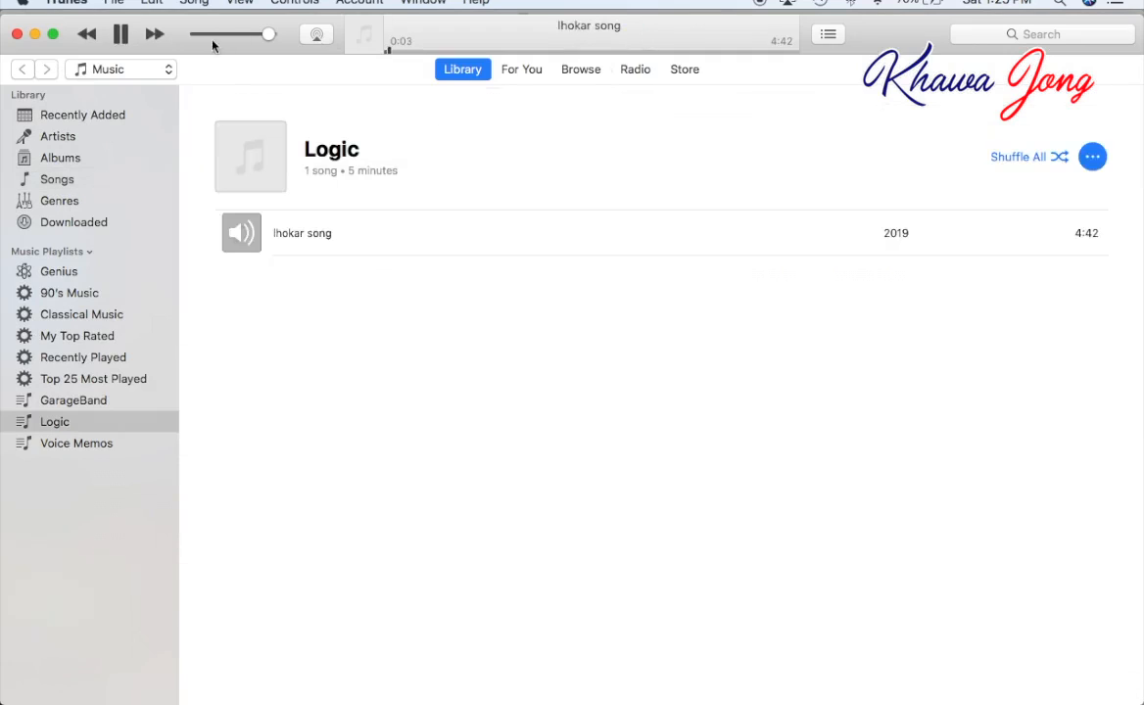
key(XF86AudioRaiseVolume)
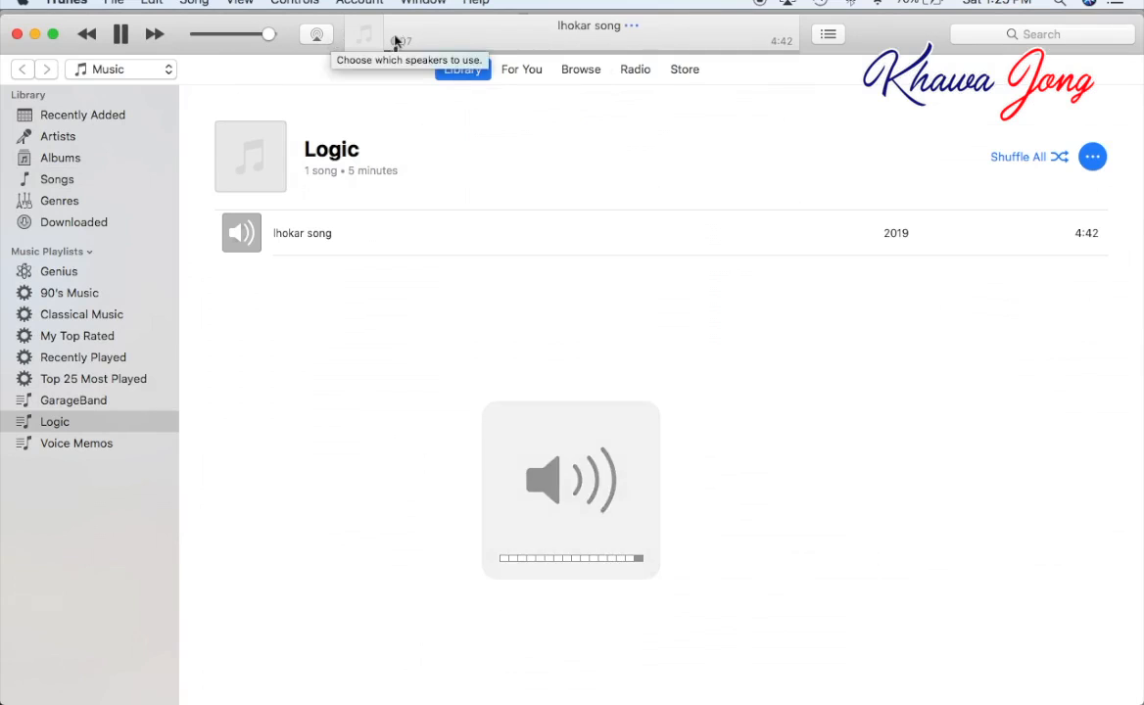
click(473, 51)
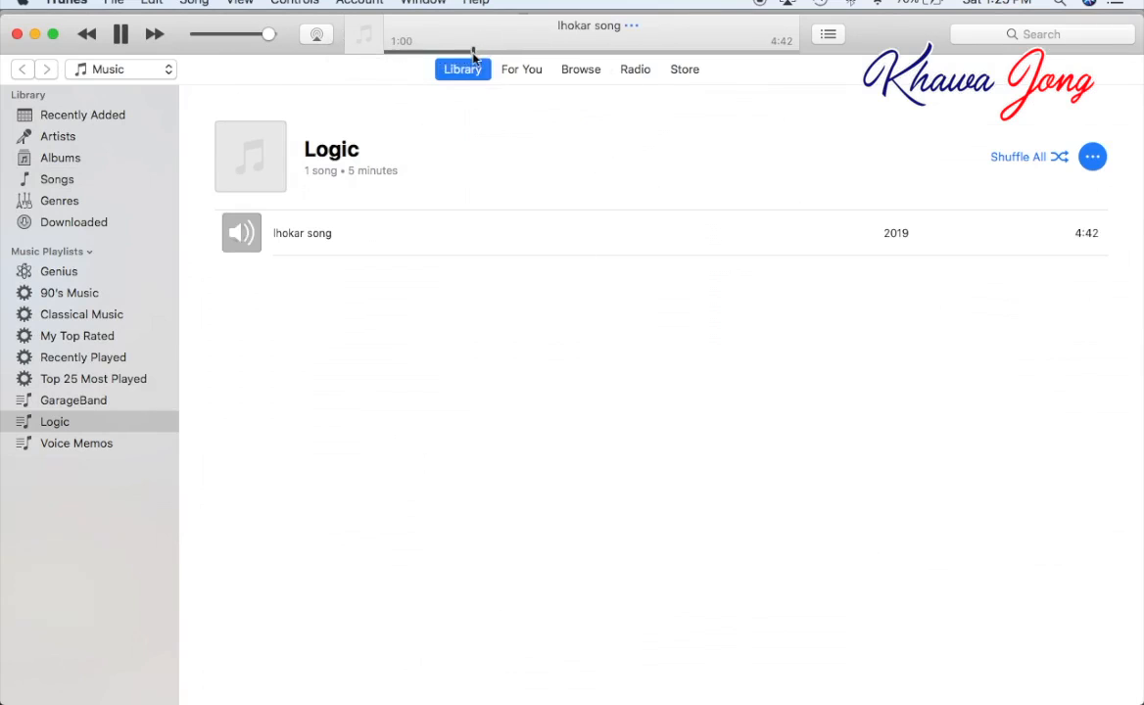